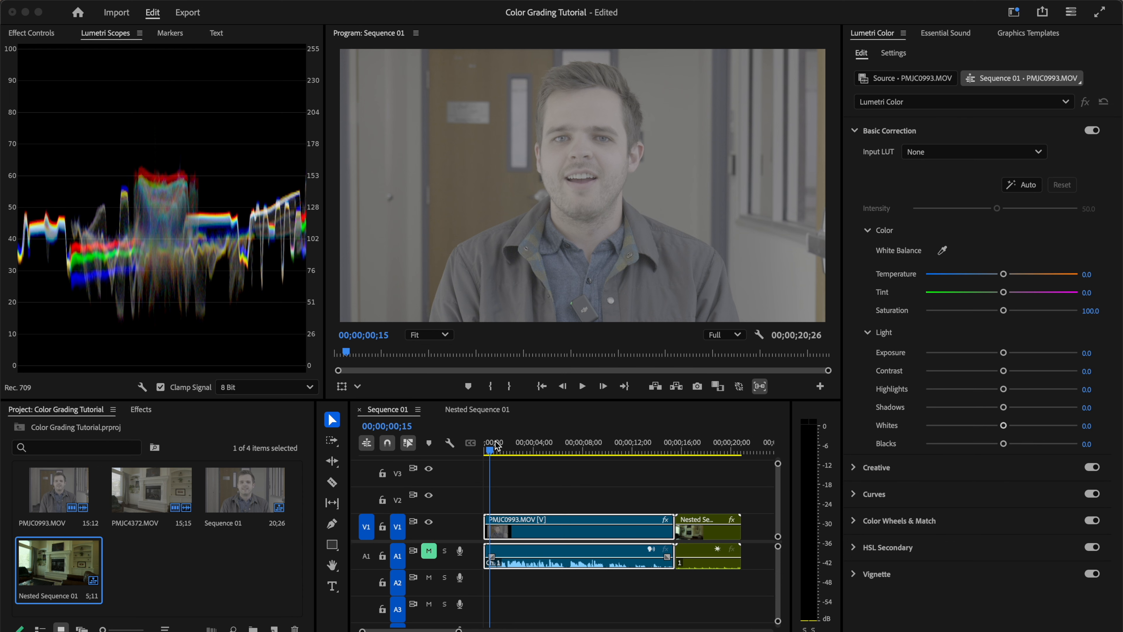
Park the playhead at about 00;00;01;25 in the PMJC0993.MOV interview clip and display the Lumetri Scopes.
{"action": "left_click", "coordinate": [505, 451]}
{"action": "left_click", "coordinate": [517, 452]}
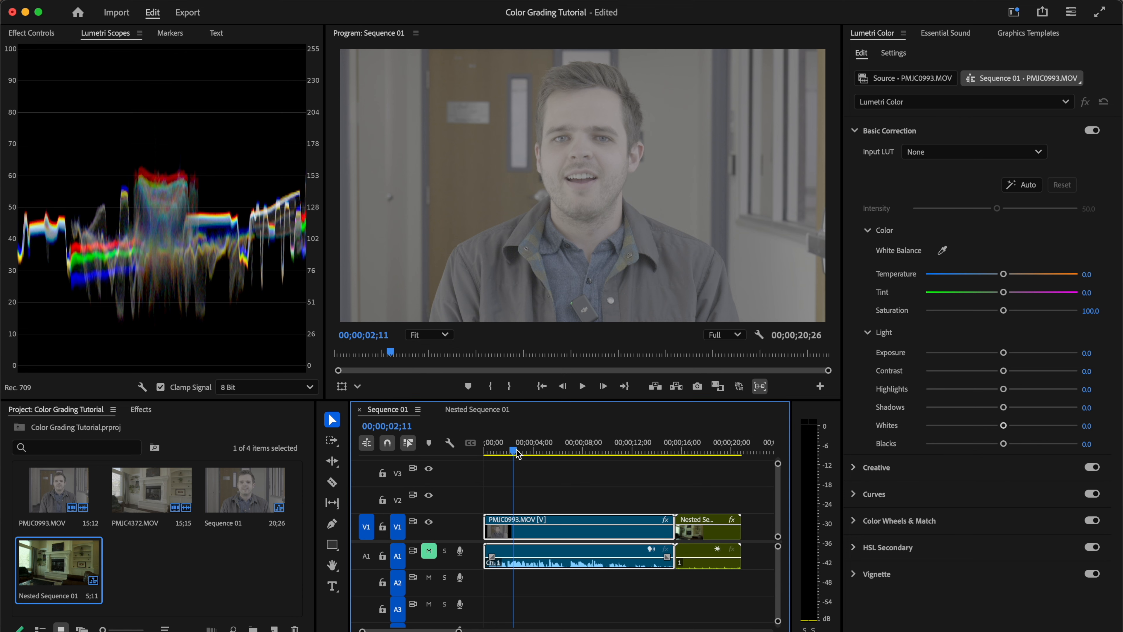
{"action": "left_click_drag", "start_coordinate": [516, 450], "coordinate": [509, 458]}
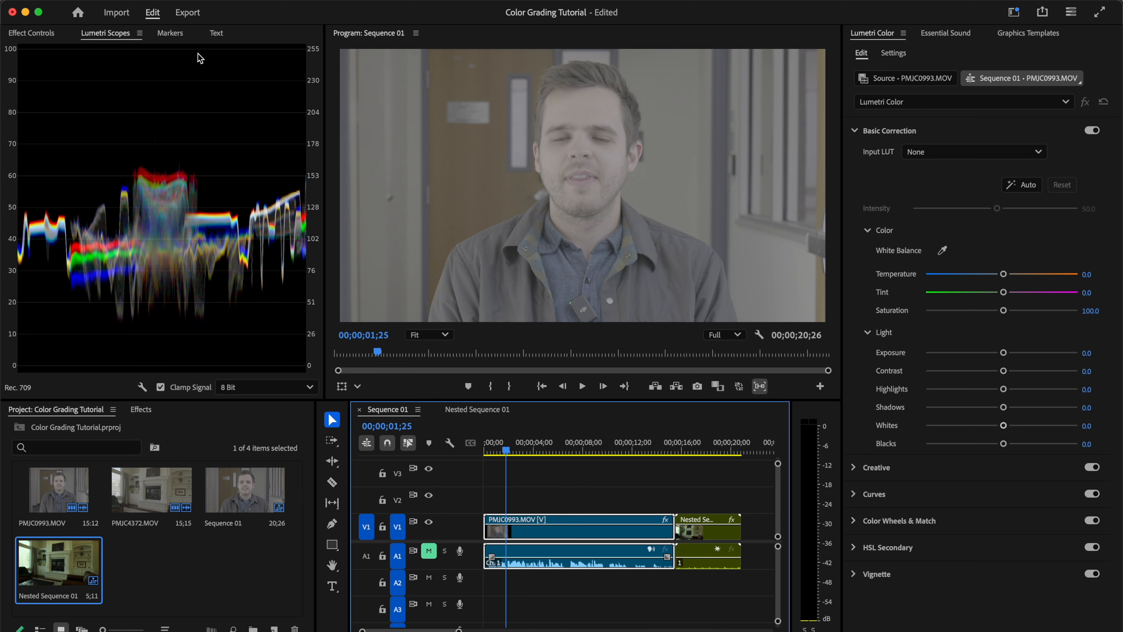
{"action": "left_click", "coordinate": [409, 1]}
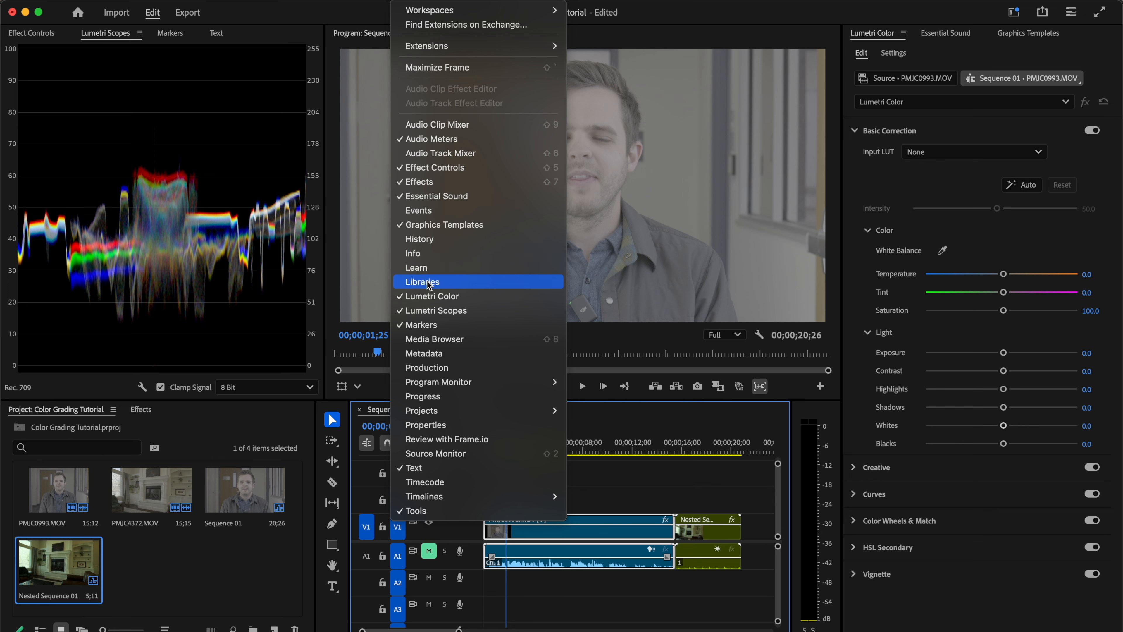
{"action": "left_click", "coordinate": [454, 312]}
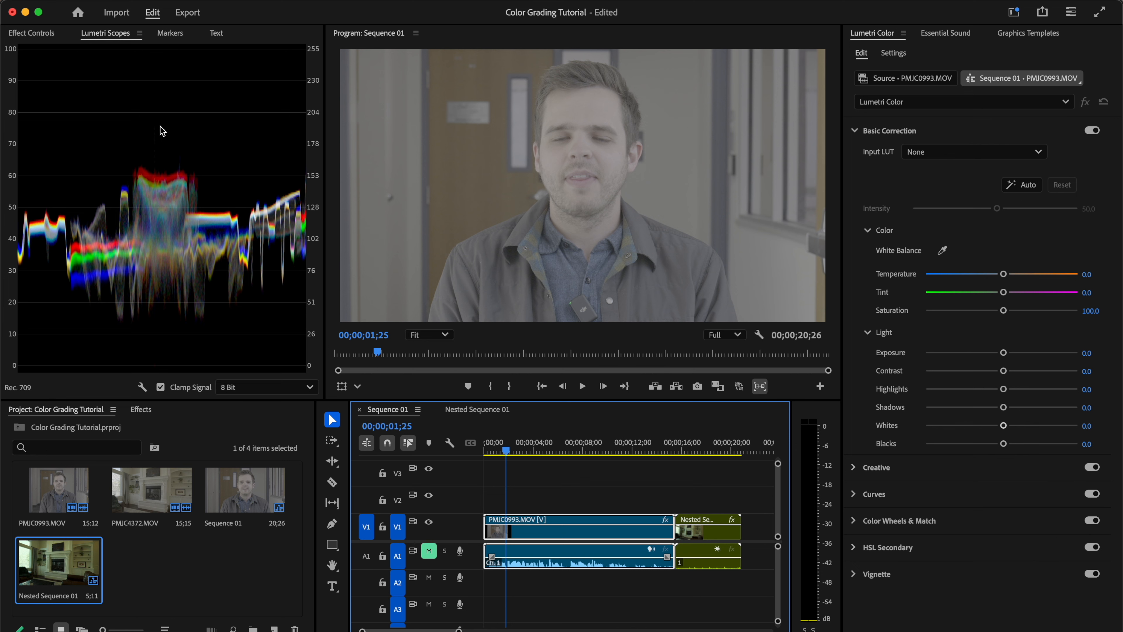
Set the Lumetri Scopes to 10 Bit and use the RGB waveform type.
{"action": "left_click", "coordinate": [239, 381]}
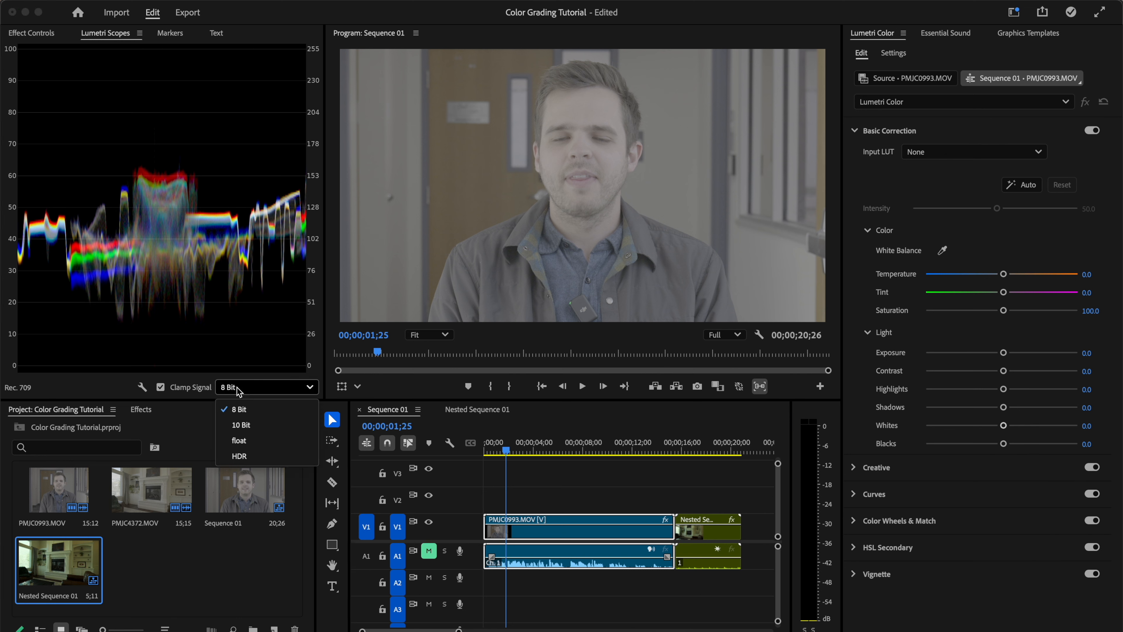
{"action": "left_click", "coordinate": [245, 428]}
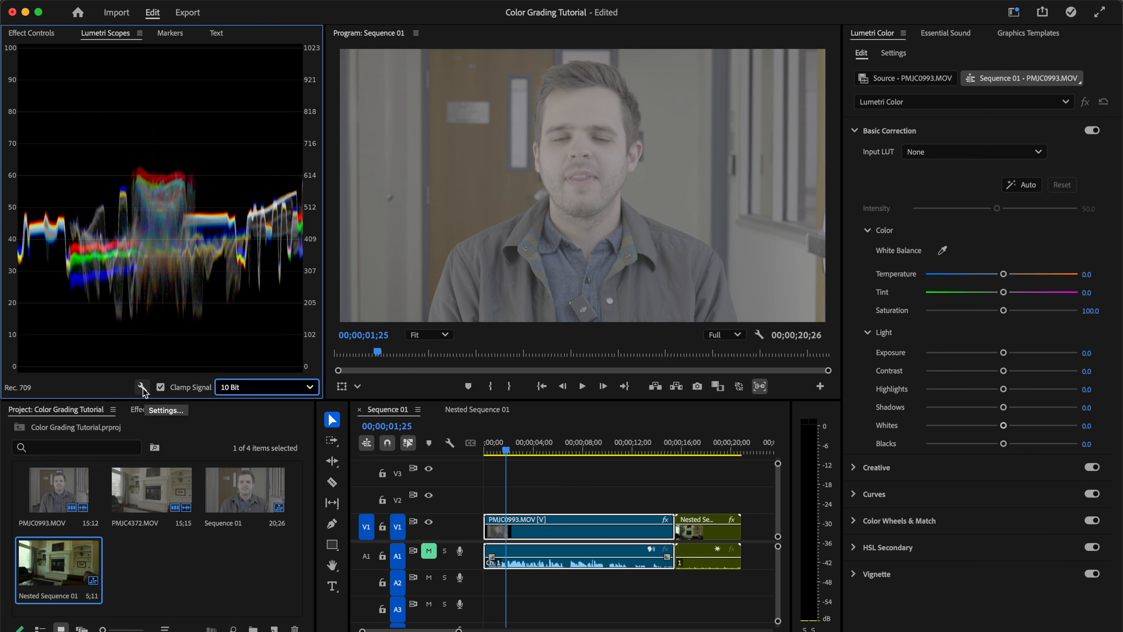
{"action": "left_click", "coordinate": [142, 388]}
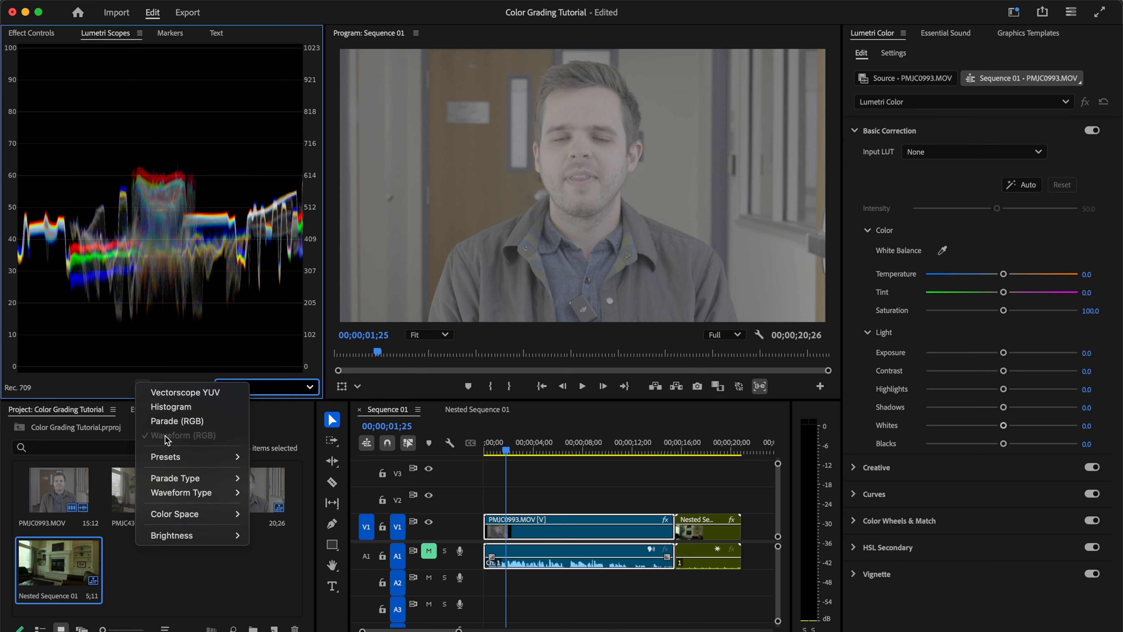
{"action": "mouse_move", "coordinate": [183, 490]}
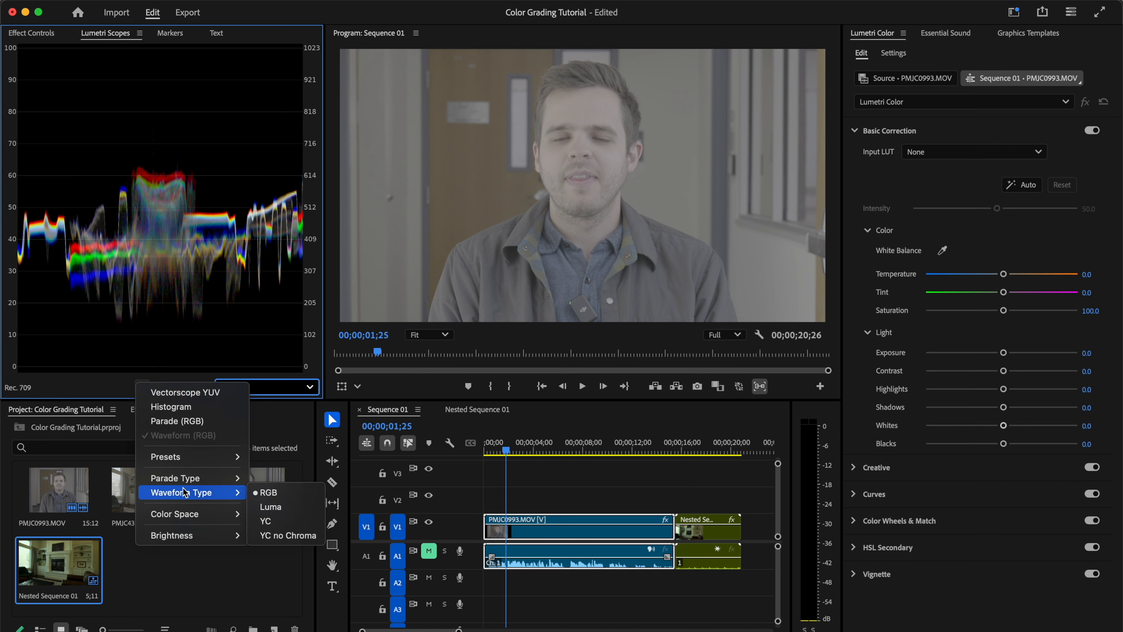
{"action": "left_click", "coordinate": [257, 495]}
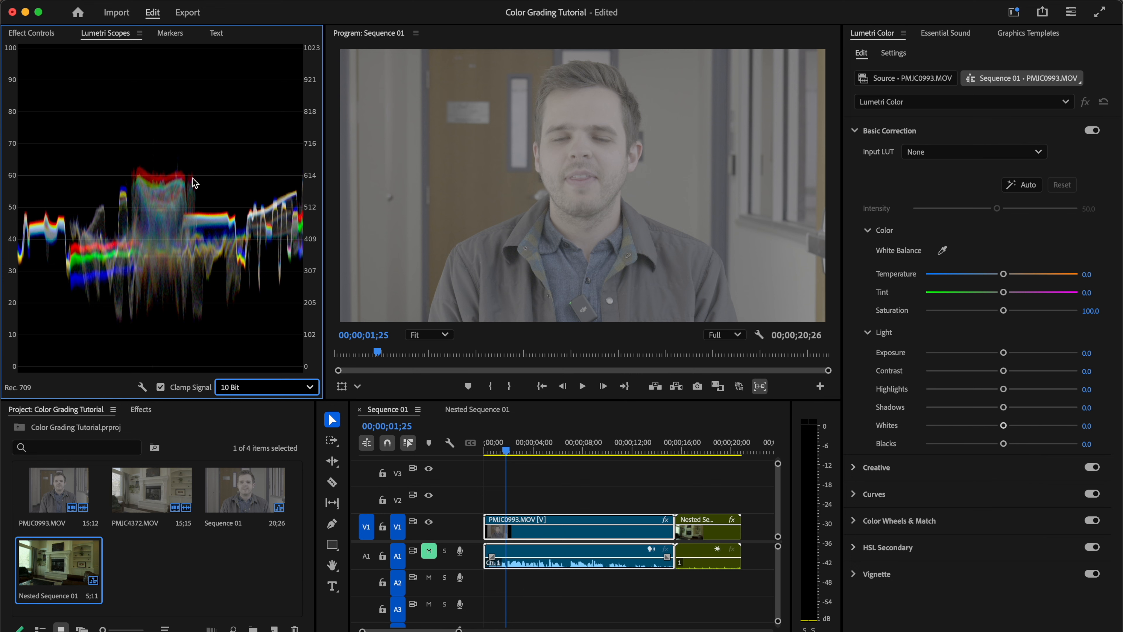
Show the RGB parade beside the waveform for comparison, and hide it again so only the waveform remains.
{"action": "left_click", "coordinate": [142, 387]}
{"action": "left_click", "coordinate": [195, 420]}
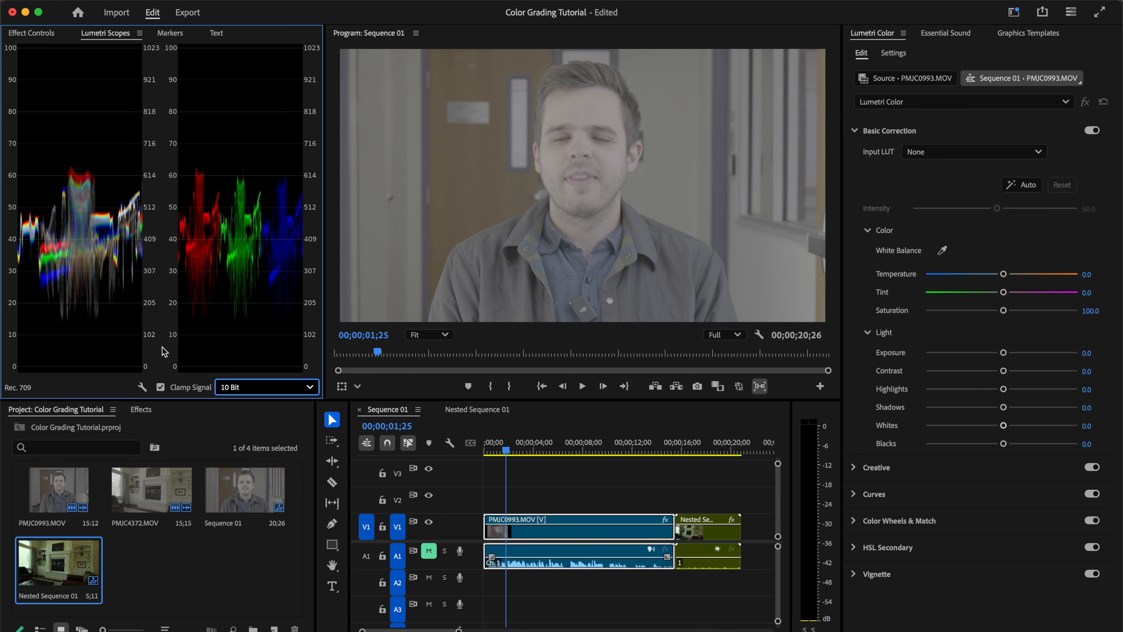
{"action": "left_click", "coordinate": [141, 388]}
{"action": "left_click", "coordinate": [227, 235]}
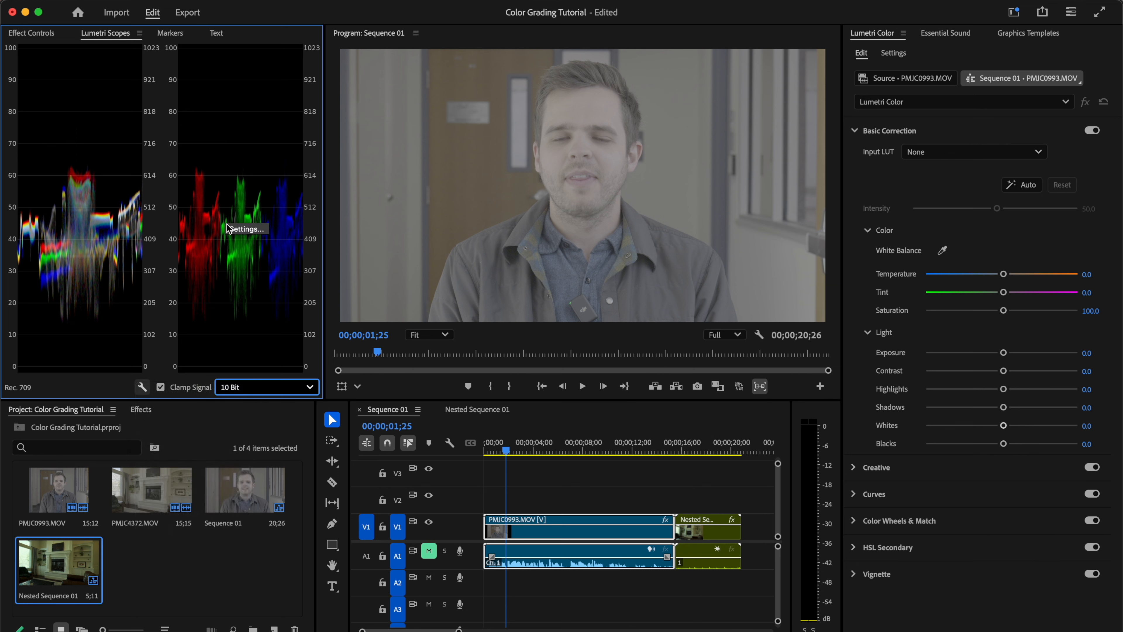
{"action": "left_click", "coordinate": [142, 387]}
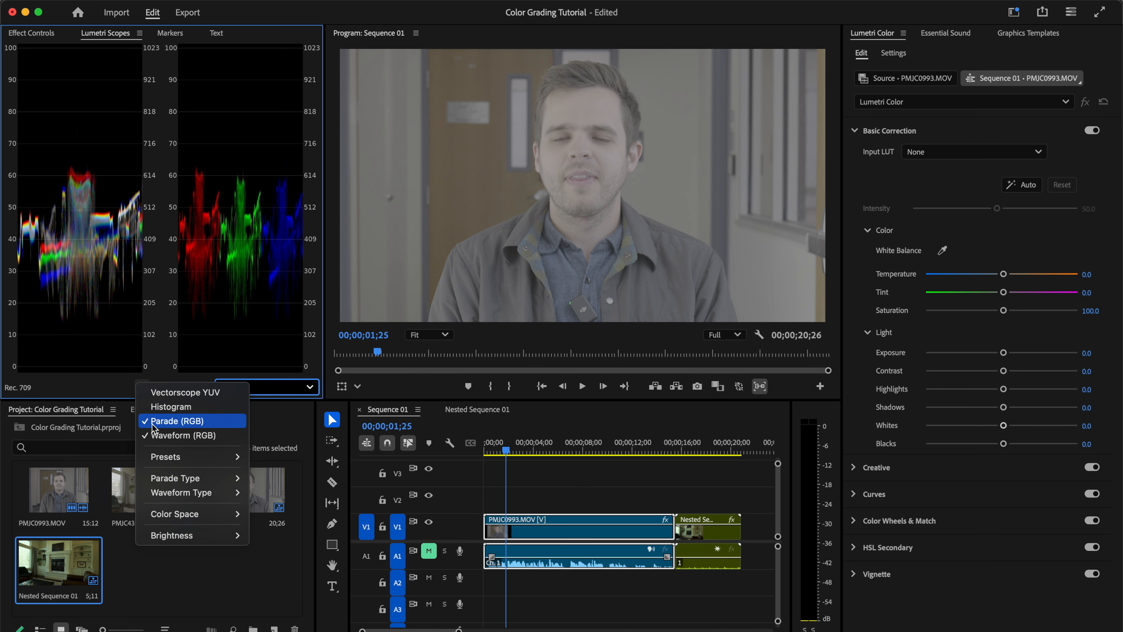
{"action": "left_click", "coordinate": [167, 423]}
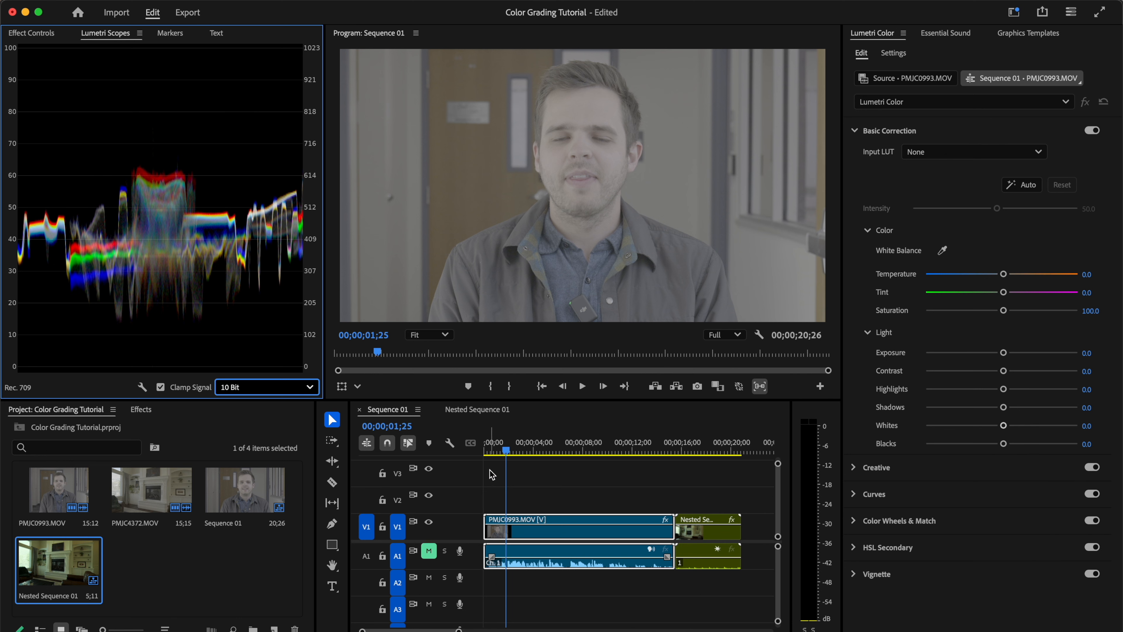
At 00;00;02;05, try contrast 150, saturation 182.1 and exposure 0.3 on the interview clip, and reset the basic correction.
{"action": "left_click", "coordinate": [509, 453]}
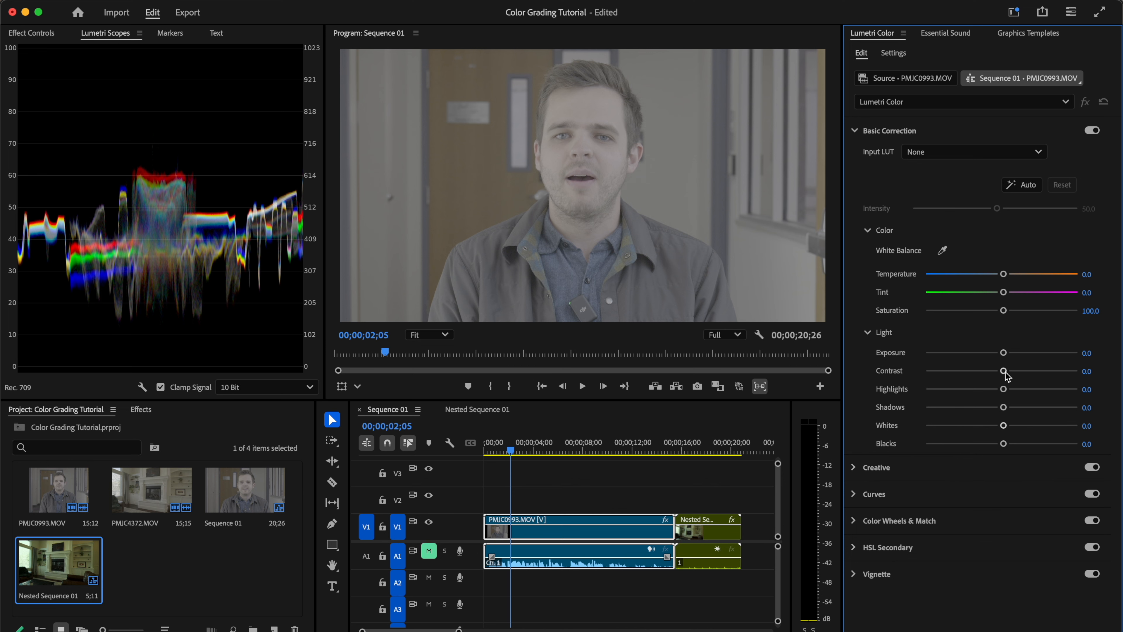
{"action": "left_click_drag", "start_coordinate": [1008, 375], "coordinate": [1115, 375]}
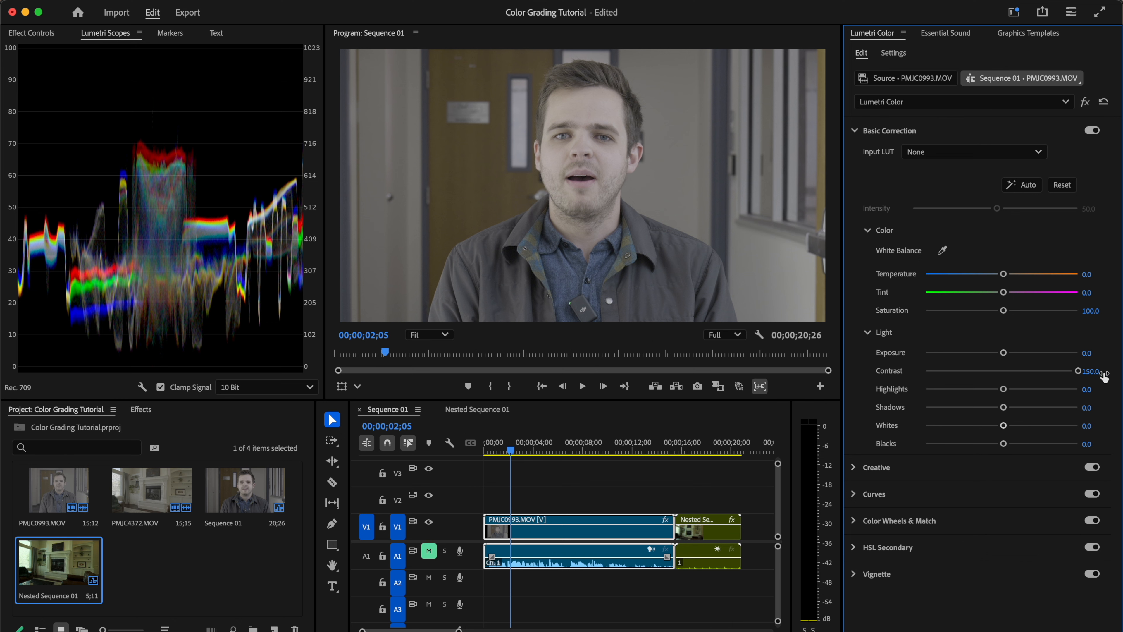
{"action": "left_click_drag", "start_coordinate": [1003, 311], "coordinate": [1065, 313]}
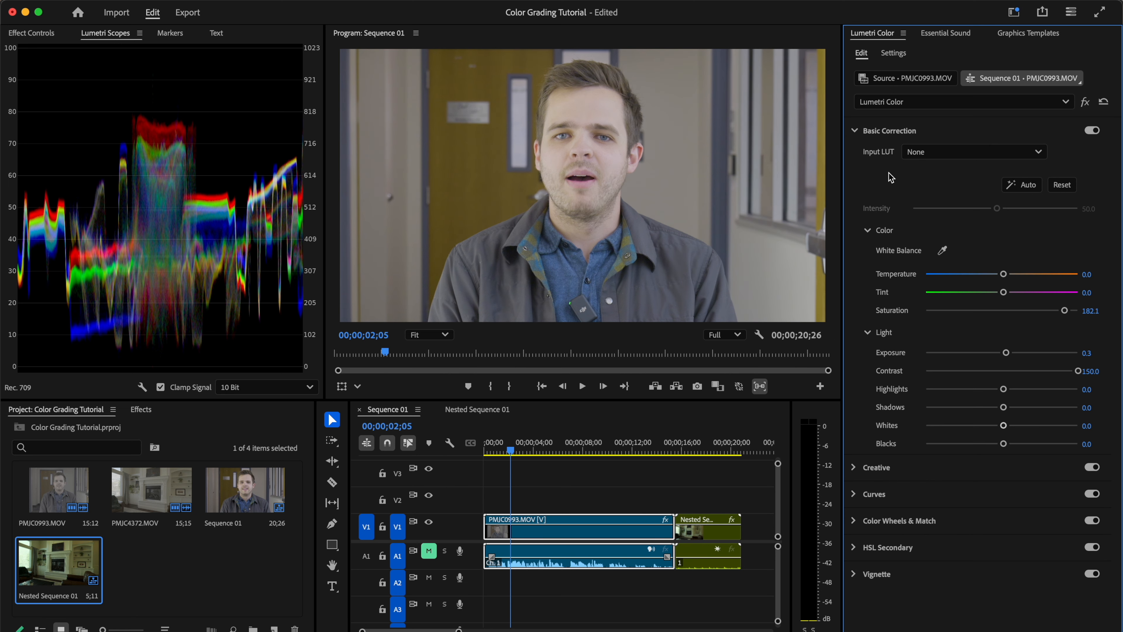
{"action": "left_click", "coordinate": [1062, 185]}
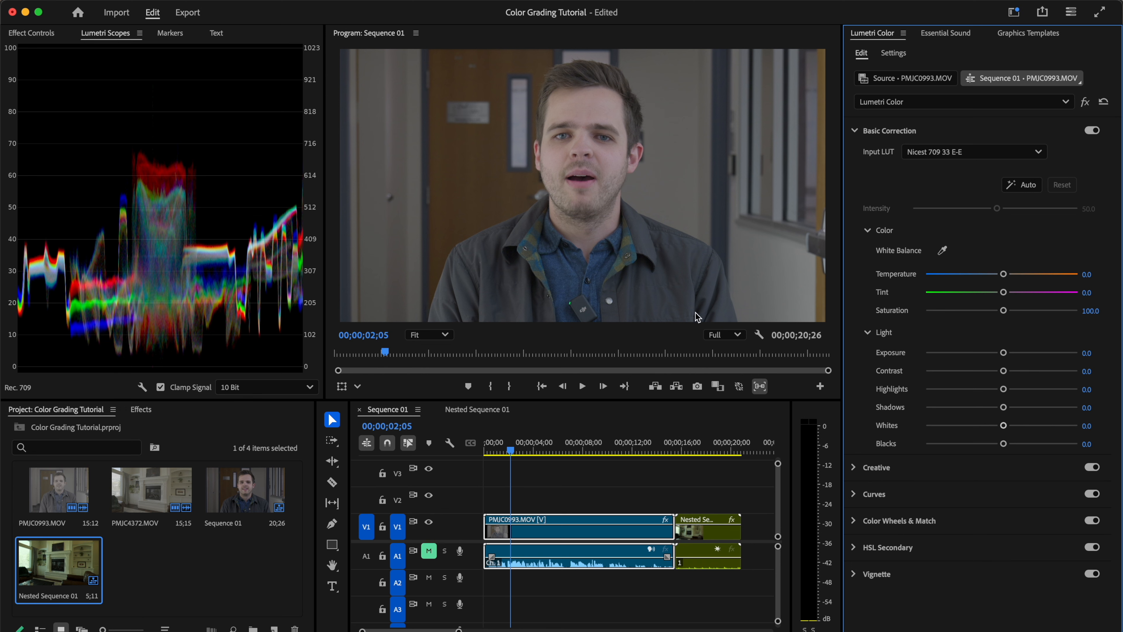
Raise the interview clip's exposure to 0.9 in the basic correction.
{"action": "left_click_drag", "start_coordinate": [1003, 353], "coordinate": [1021, 353]}
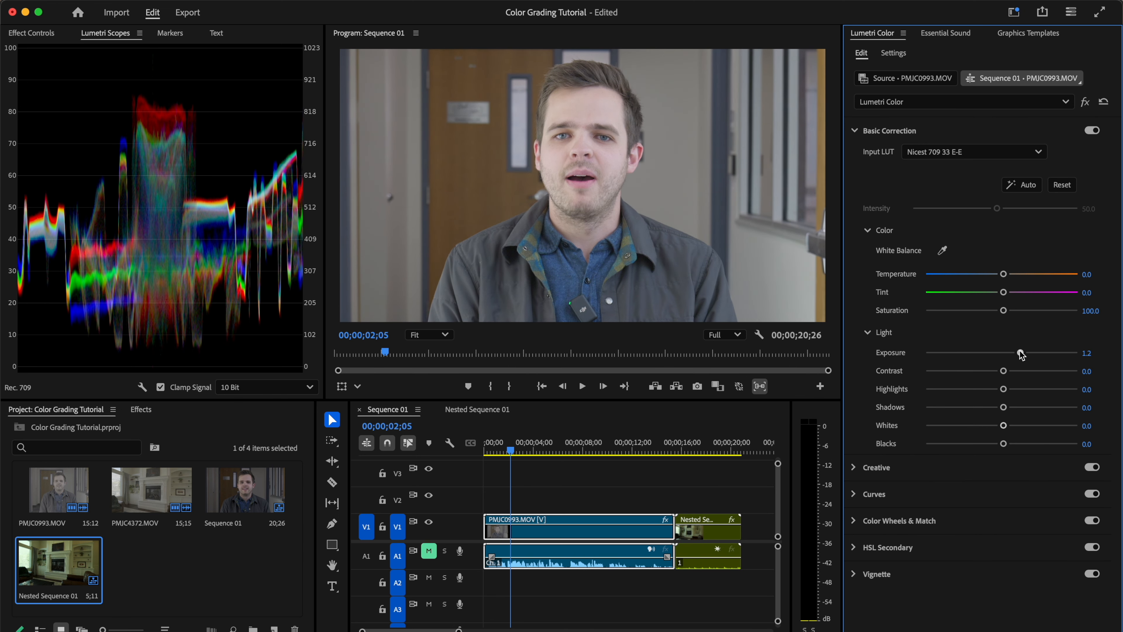
{"action": "left_click_drag", "start_coordinate": [1021, 353], "coordinate": [1022, 353]}
{"action": "left_click_drag", "start_coordinate": [1018, 356], "coordinate": [1015, 355]}
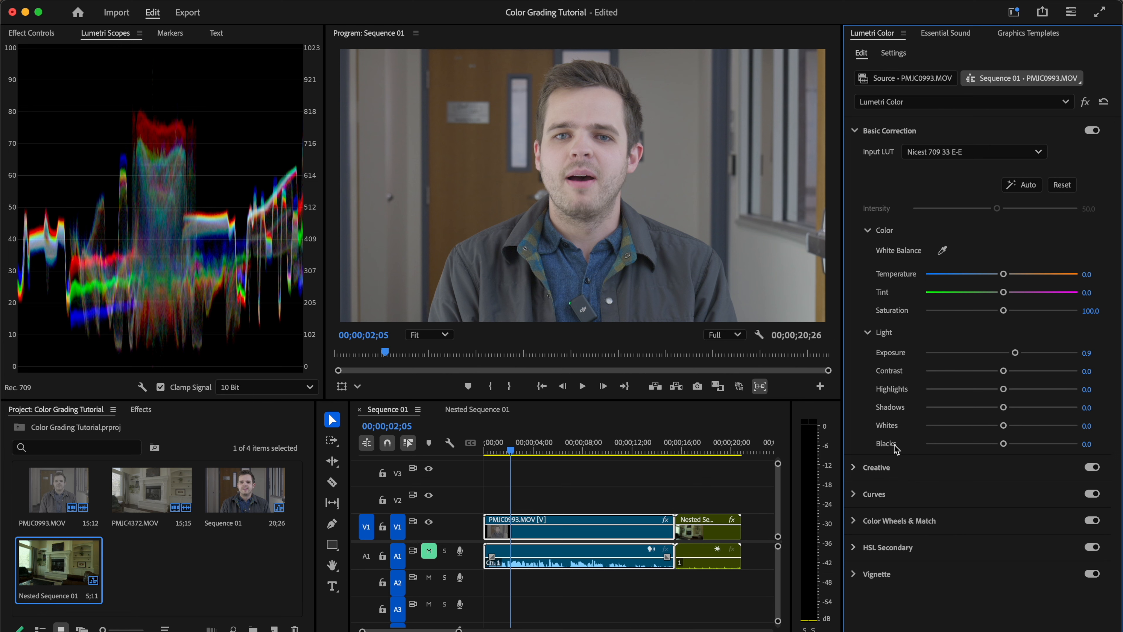
Try whites 6.4, blacks -2.1, highlights 18.3 and shadows -8.9 on the interview clip, and reset these four adjustments.
{"action": "left_click_drag", "start_coordinate": [1001, 425], "coordinate": [1004, 426]}
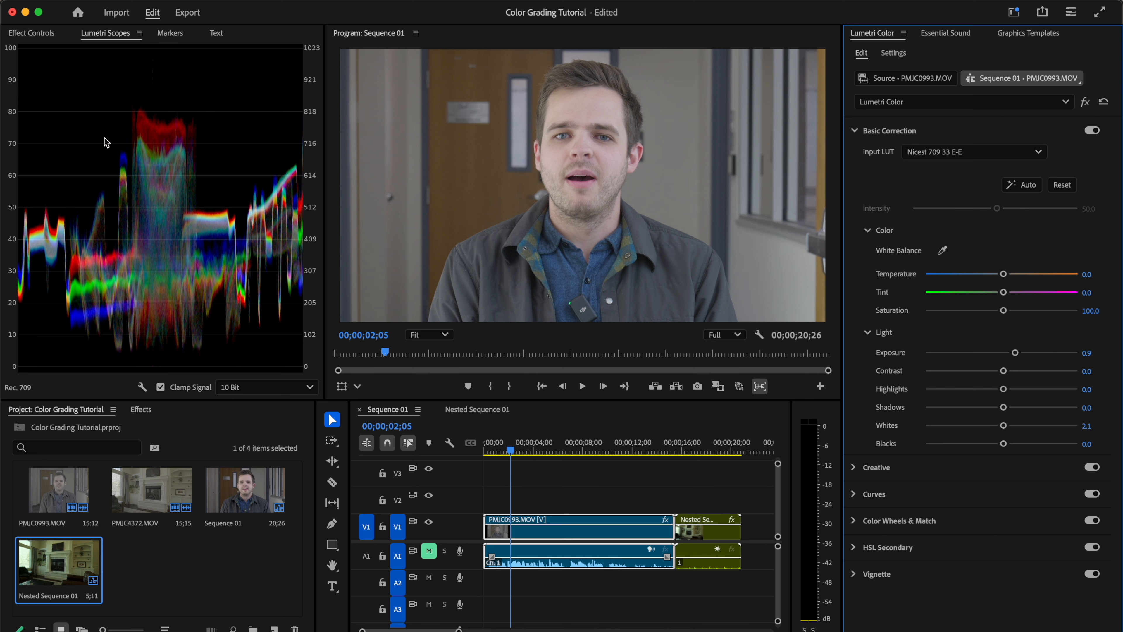
{"action": "mouse_move", "coordinate": [1003, 425]}
{"action": "left_mouse_down"}
{"action": "mouse_move", "coordinate": [1033, 425]}
{"action": "mouse_move", "coordinate": [961, 426]}
{"action": "mouse_move", "coordinate": [1048, 426]}
{"action": "mouse_move", "coordinate": [982, 426]}
{"action": "mouse_move", "coordinate": [1026, 420]}
{"action": "mouse_move", "coordinate": [995, 425]}
{"action": "mouse_move", "coordinate": [1003, 448]}
{"action": "left_mouse_up"}
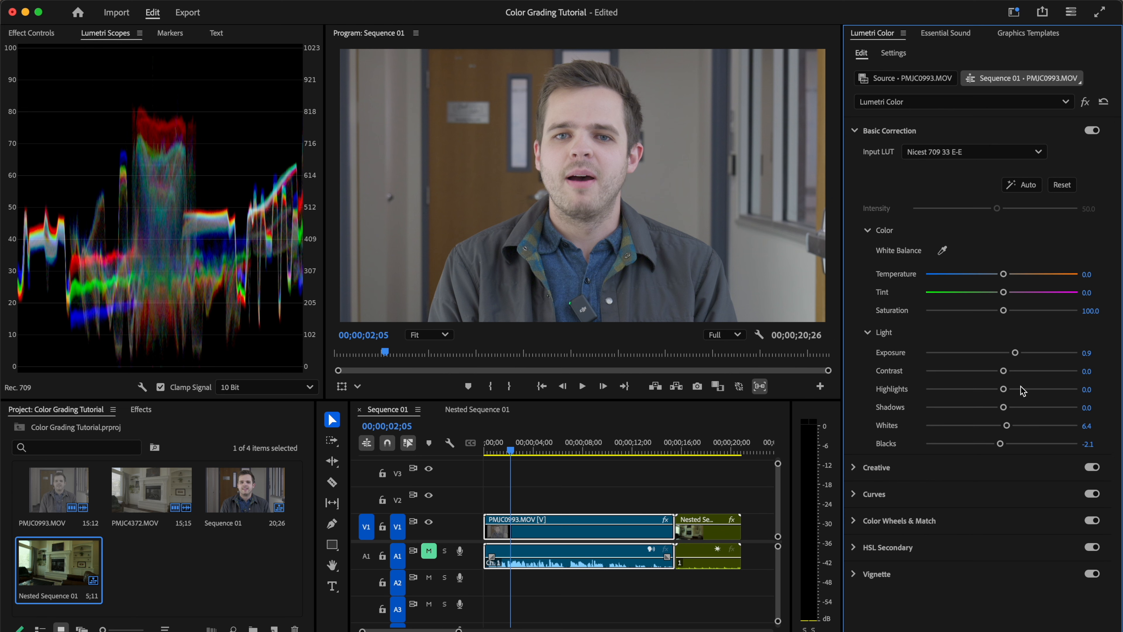
{"action": "left_click_drag", "start_coordinate": [1003, 390], "coordinate": [973, 389]}
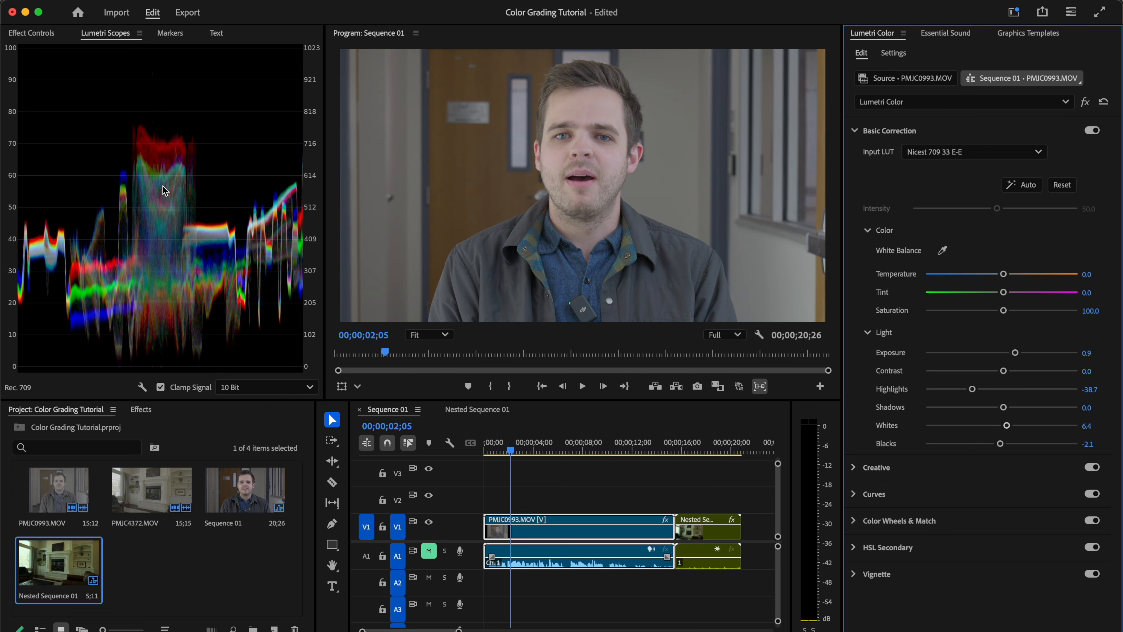
{"action": "left_click_drag", "start_coordinate": [972, 389], "coordinate": [1016, 389]}
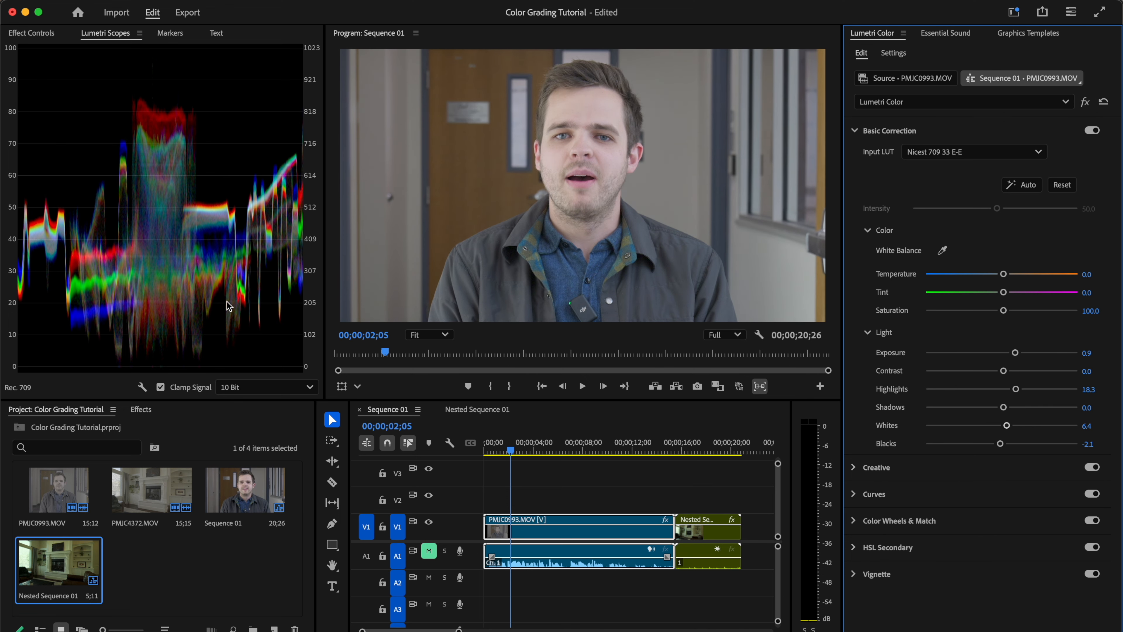
{"action": "left_click_drag", "start_coordinate": [1004, 407], "coordinate": [995, 407]}
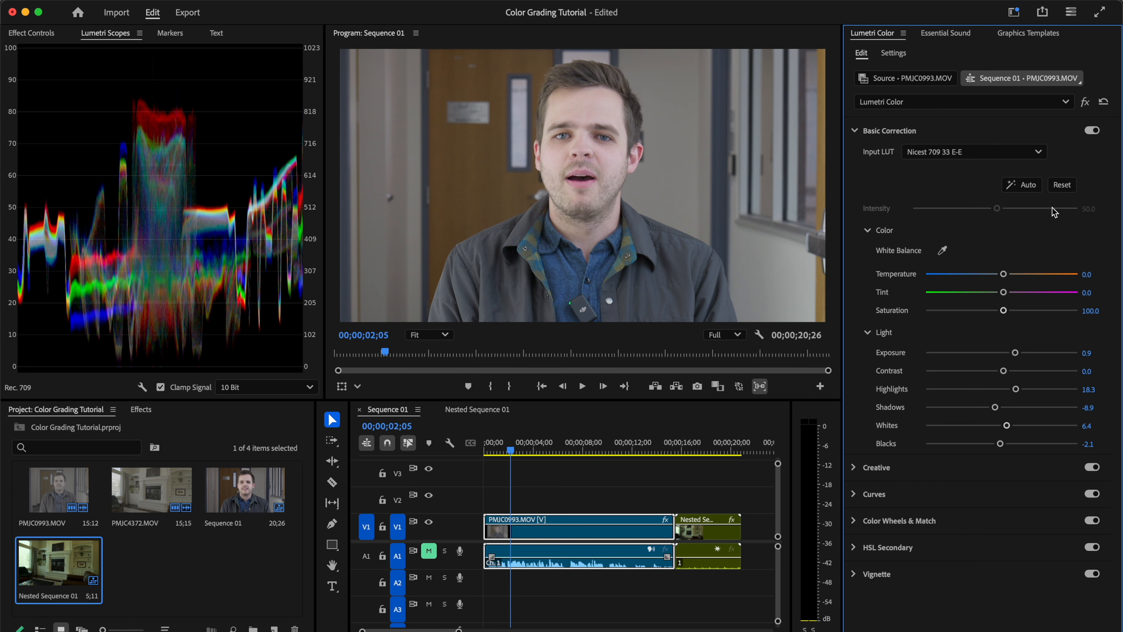
{"action": "left_click", "coordinate": [1061, 185]}
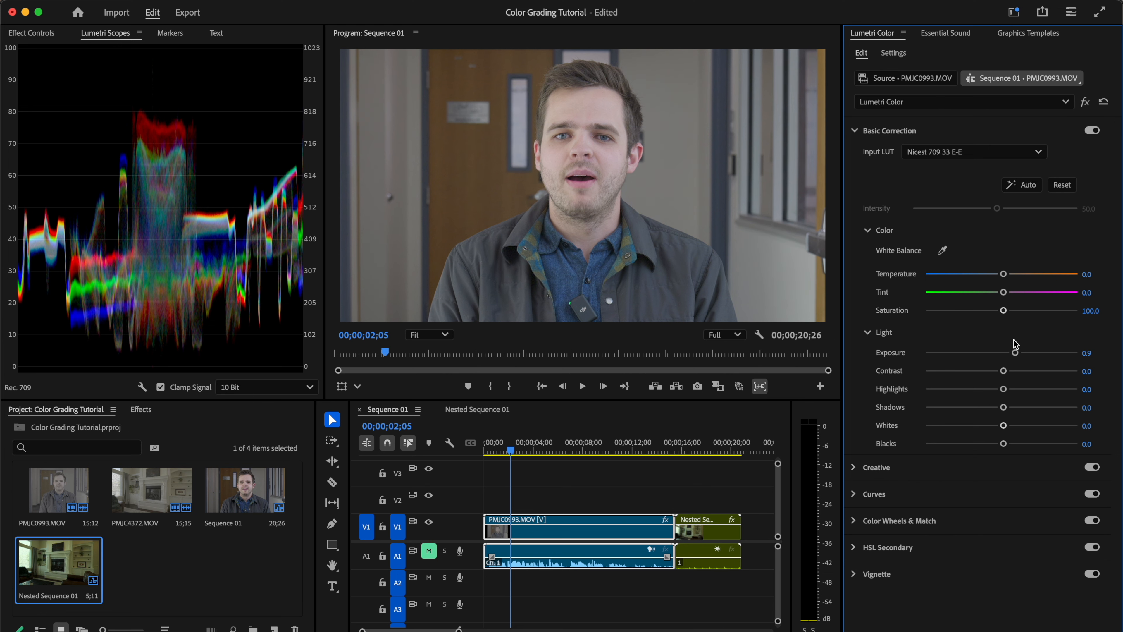
Balance the interview clip with exposure 1.2, contrast 23.4, highlights -7.2, shadows -31.1, whites 4.7 and blacks -3.0.
{"action": "left_click_drag", "start_coordinate": [1016, 353], "coordinate": [1026, 353]}
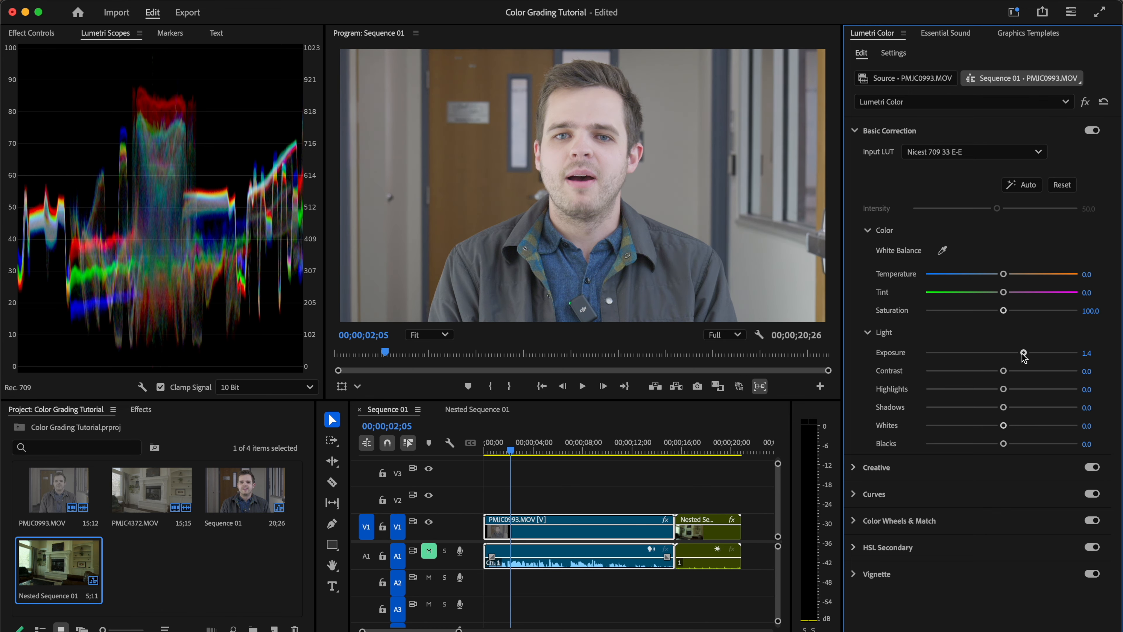
{"action": "left_click_drag", "start_coordinate": [1003, 446], "coordinate": [1000, 446]}
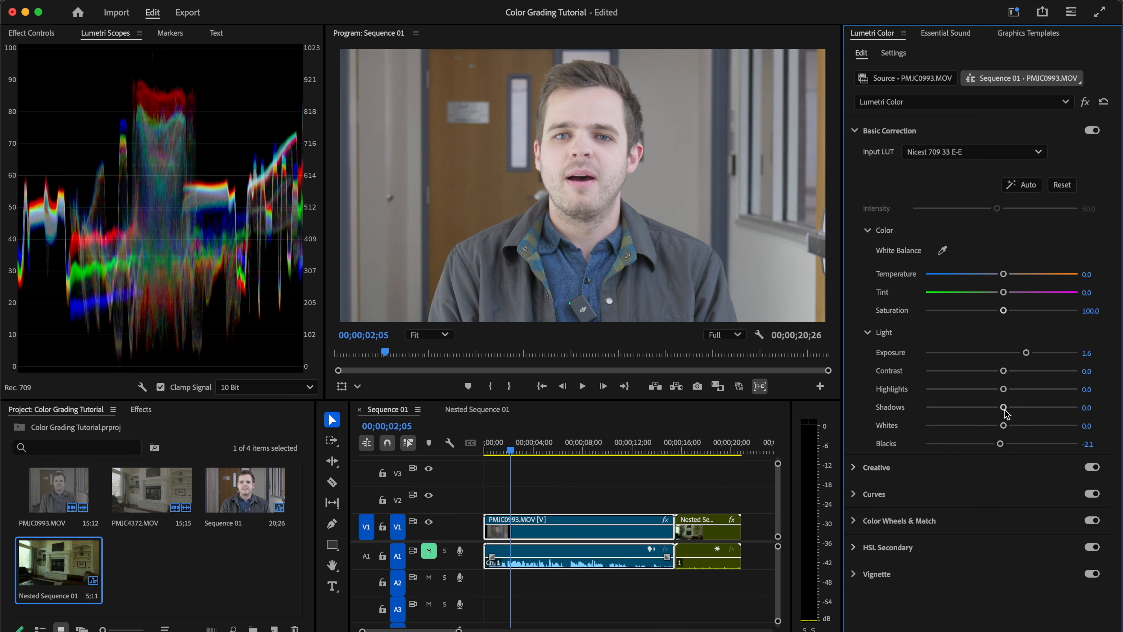
{"action": "mouse_move", "coordinate": [1003, 407]}
{"action": "left_mouse_down"}
{"action": "mouse_move", "coordinate": [986, 408]}
{"action": "mouse_move", "coordinate": [988, 430]}
{"action": "mouse_move", "coordinate": [1002, 426]}
{"action": "left_mouse_up"}
{"action": "mouse_move", "coordinate": [1002, 389]}
{"action": "left_mouse_down"}
{"action": "mouse_move", "coordinate": [973, 390]}
{"action": "mouse_move", "coordinate": [996, 397]}
{"action": "left_mouse_up"}
{"action": "left_click_drag", "start_coordinate": [1027, 353], "coordinate": [1021, 352]}
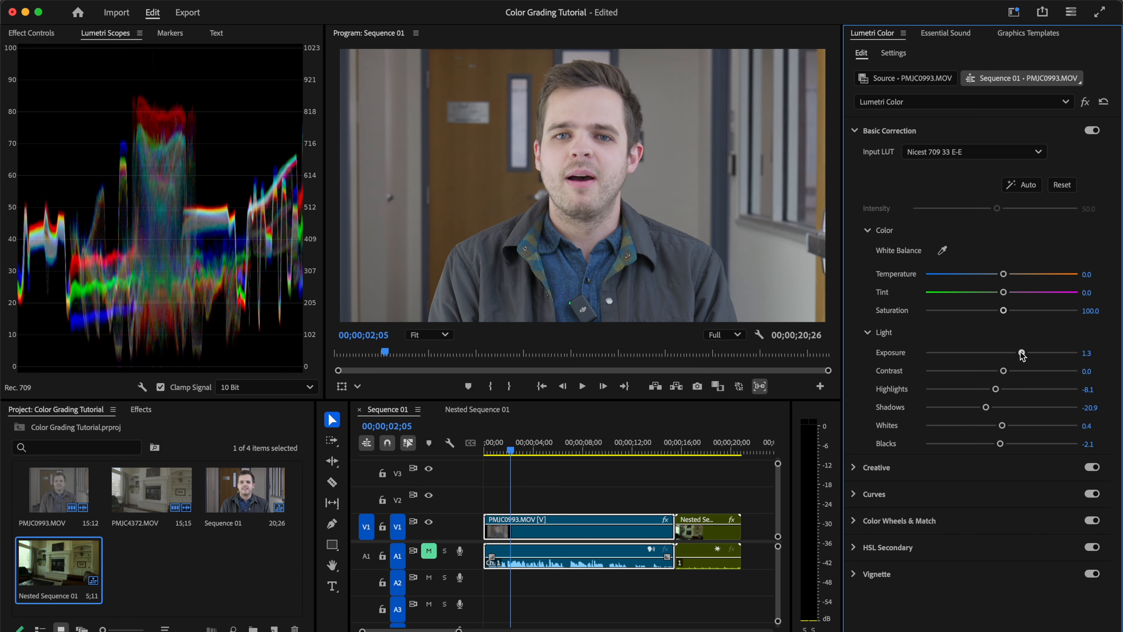
{"action": "mouse_move", "coordinate": [997, 390]}
{"action": "left_mouse_down"}
{"action": "mouse_move", "coordinate": [1016, 393]}
{"action": "mouse_move", "coordinate": [997, 392]}
{"action": "left_mouse_up"}
{"action": "left_click_drag", "start_coordinate": [986, 407], "coordinate": [978, 408]}
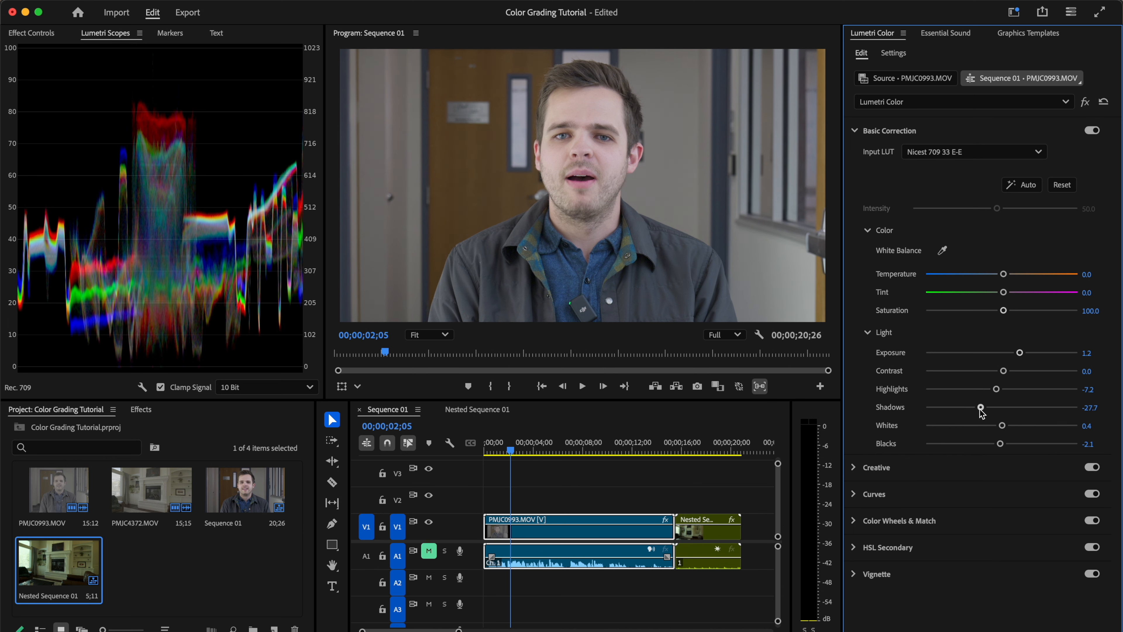
{"action": "left_click_drag", "start_coordinate": [1000, 444], "coordinate": [1000, 443]}
{"action": "left_click_drag", "start_coordinate": [1002, 426], "coordinate": [1005, 425]}
{"action": "mouse_move", "coordinate": [1003, 371]}
{"action": "left_mouse_down"}
{"action": "mouse_move", "coordinate": [1035, 367]}
{"action": "mouse_move", "coordinate": [1011, 372]}
{"action": "mouse_move", "coordinate": [1020, 372]}
{"action": "left_mouse_up"}
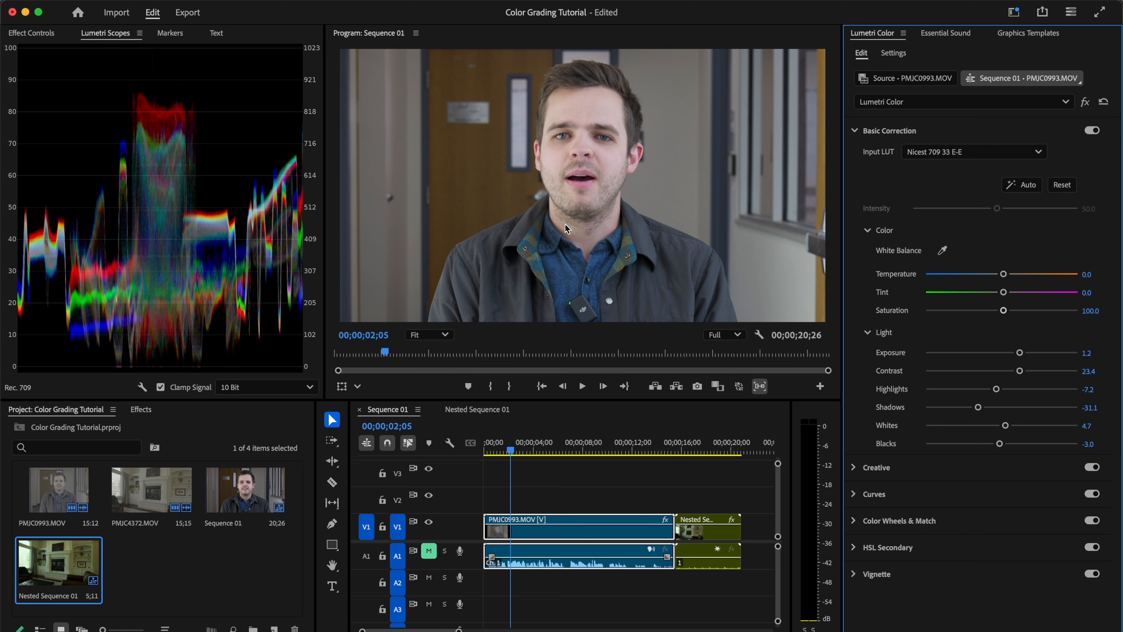
Refine the interview clip's light values to exposure 1.6, highlights -32.8, shadows -49.8, whites 3.0 and blacks -6.4.
{"action": "left_click_drag", "start_coordinate": [1020, 353], "coordinate": [1026, 353]}
{"action": "left_click_drag", "start_coordinate": [996, 389], "coordinate": [977, 389]}
{"action": "left_click_drag", "start_coordinate": [978, 407], "coordinate": [1005, 425]}
{"action": "left_click_drag", "start_coordinate": [999, 443], "coordinate": [997, 443]}
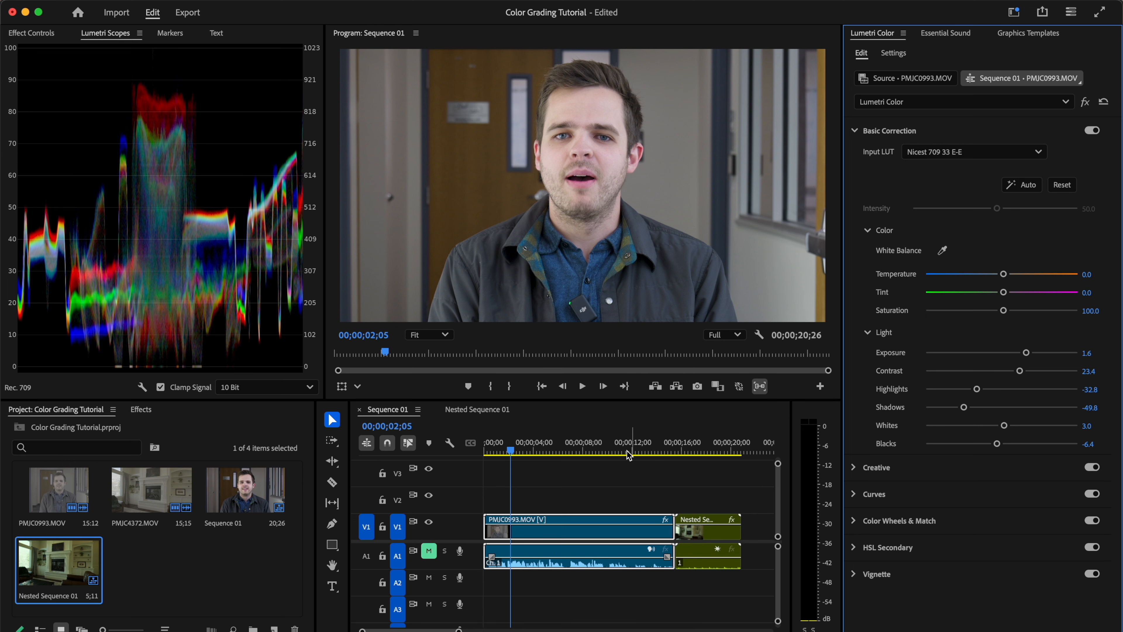
Review the graded interview clip at about 00;00;06;01 and briefly play the living-room nested sequence around 00;00;17;22.
{"action": "left_click", "coordinate": [556, 451]}
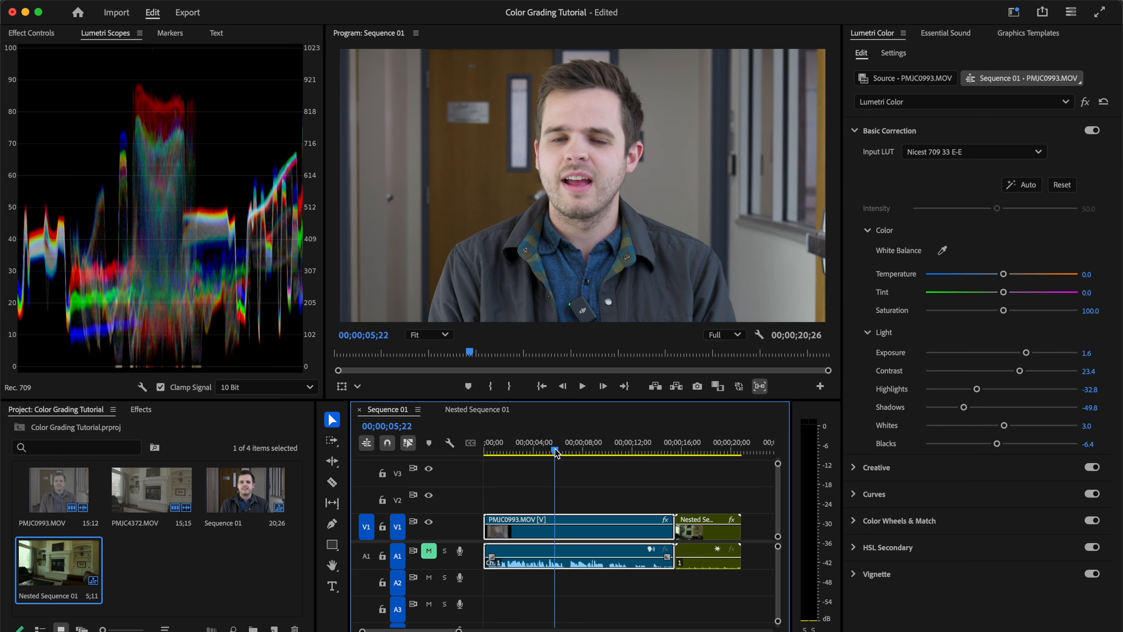
{"action": "mouse_move", "coordinate": [555, 448]}
{"action": "left_mouse_down"}
{"action": "mouse_move", "coordinate": [545, 449]}
{"action": "mouse_move", "coordinate": [558, 449]}
{"action": "left_mouse_up"}
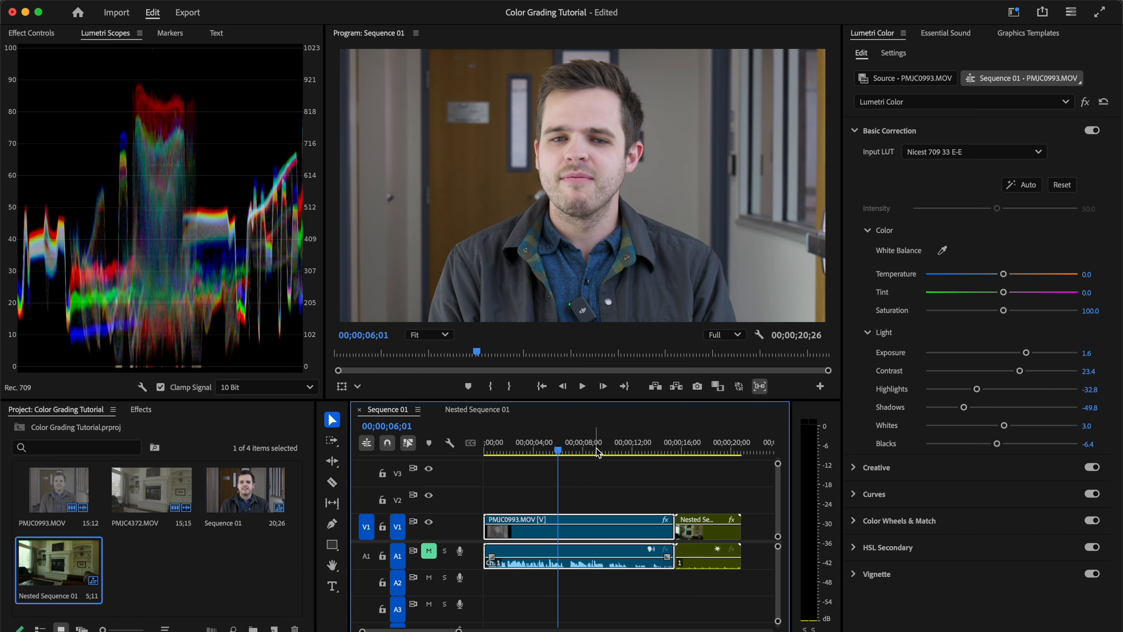
{"action": "left_click", "coordinate": [698, 450]}
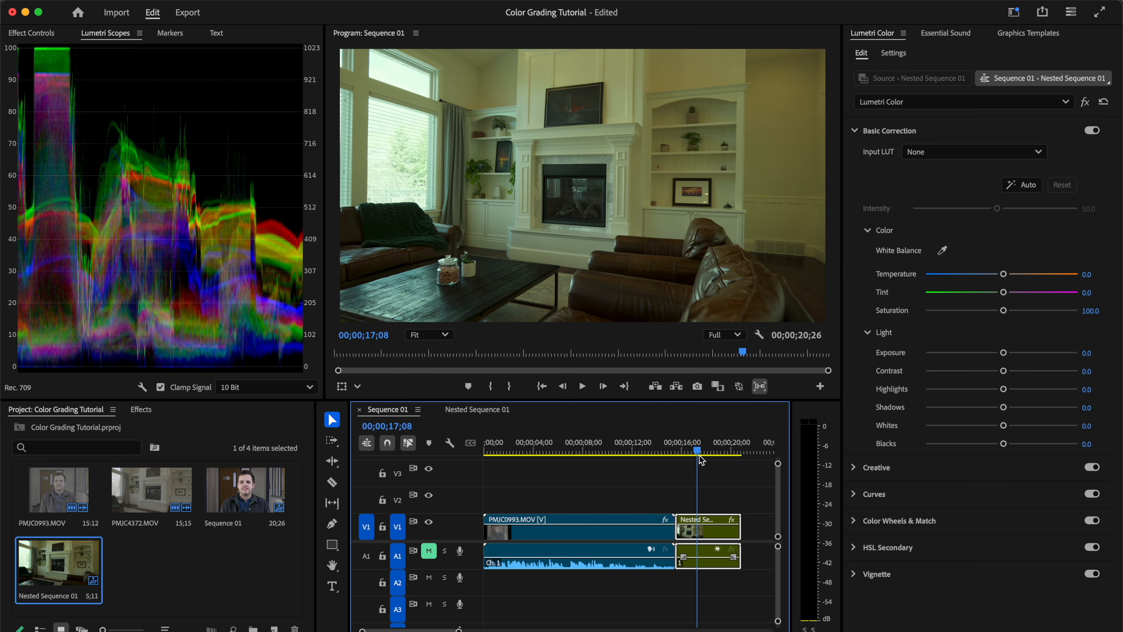
{"action": "left_click_drag", "start_coordinate": [699, 455], "coordinate": [694, 457]}
{"action": "key", "text": "space"}
{"action": "key", "text": "space"}
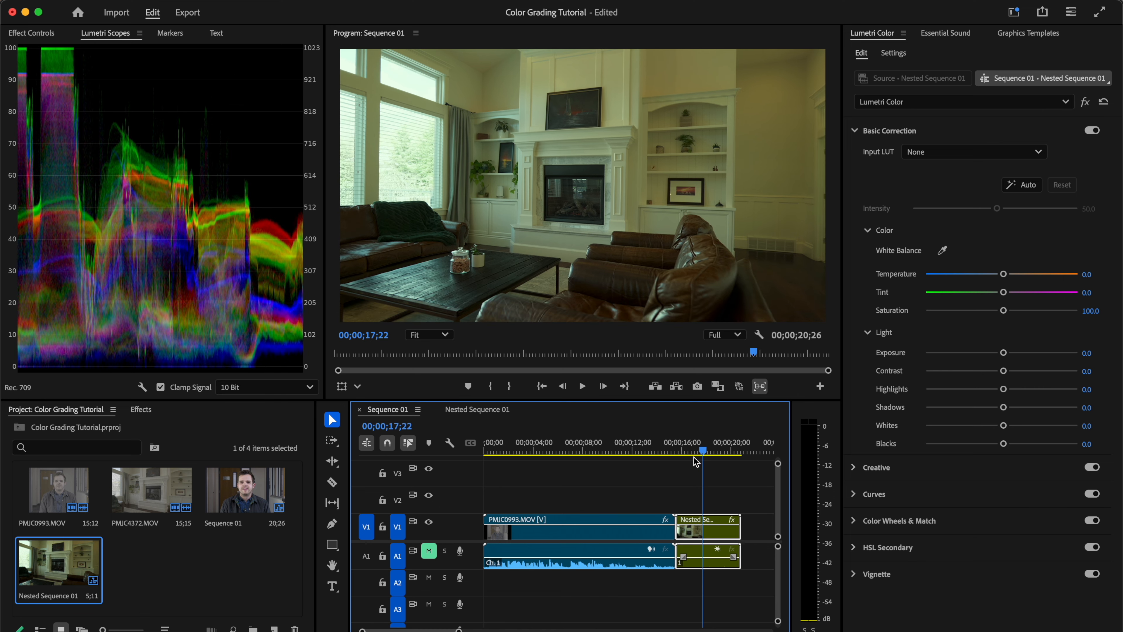
Play the living-room nested sequence briefly and park the playhead at 00;00;17;24 for grading.
{"action": "left_click", "coordinate": [688, 448]}
{"action": "key", "text": "space"}
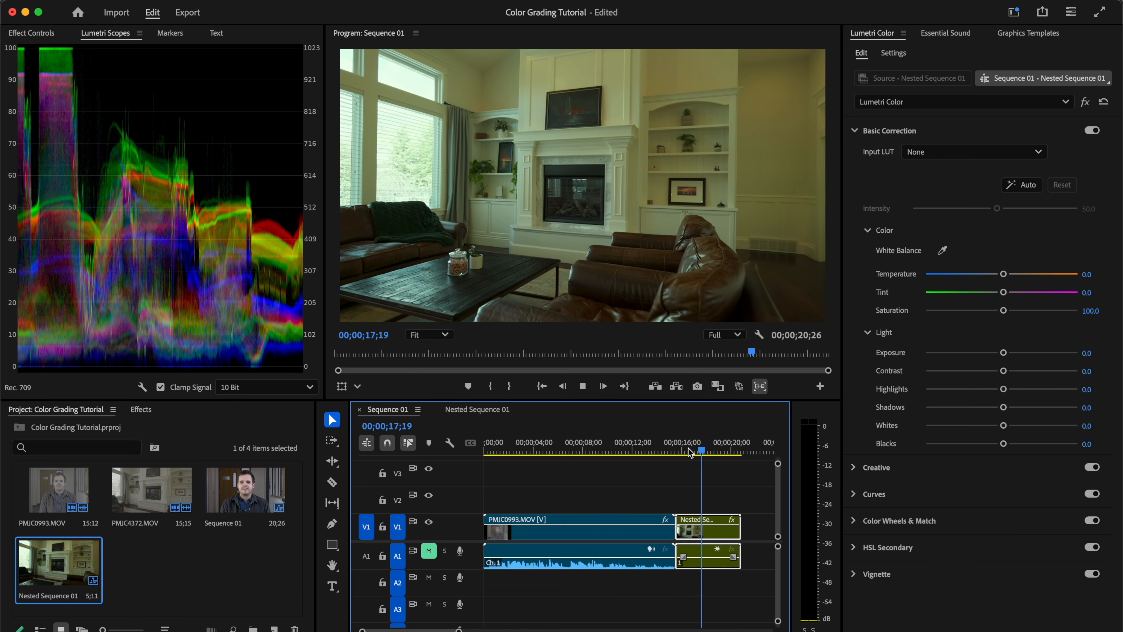
{"action": "key", "text": "space"}
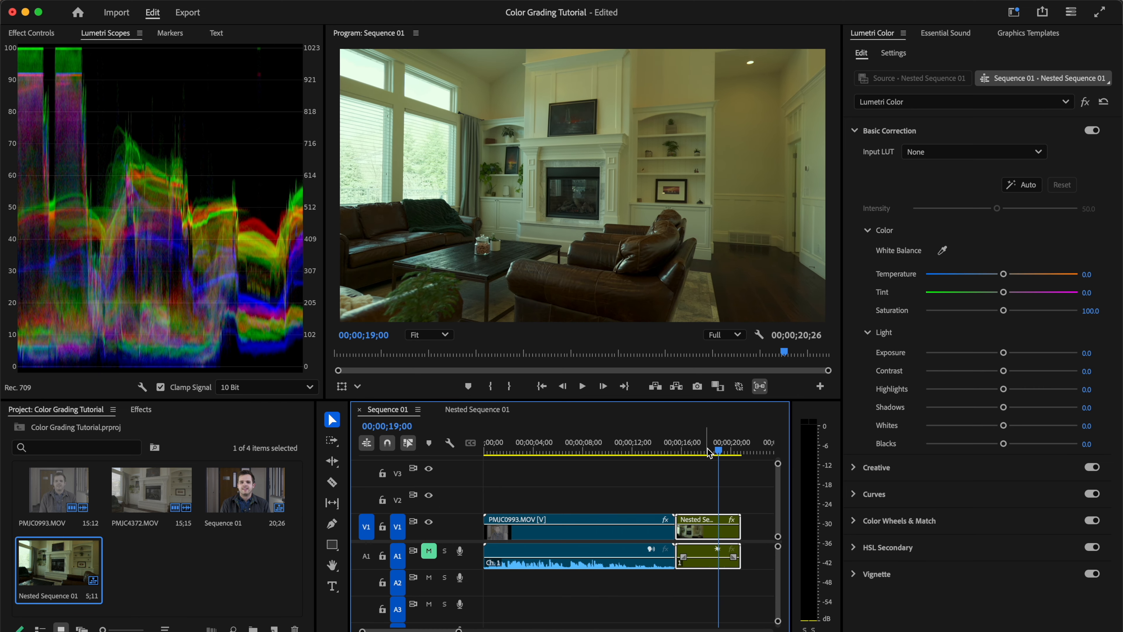
{"action": "left_click_drag", "start_coordinate": [707, 448], "coordinate": [706, 449]}
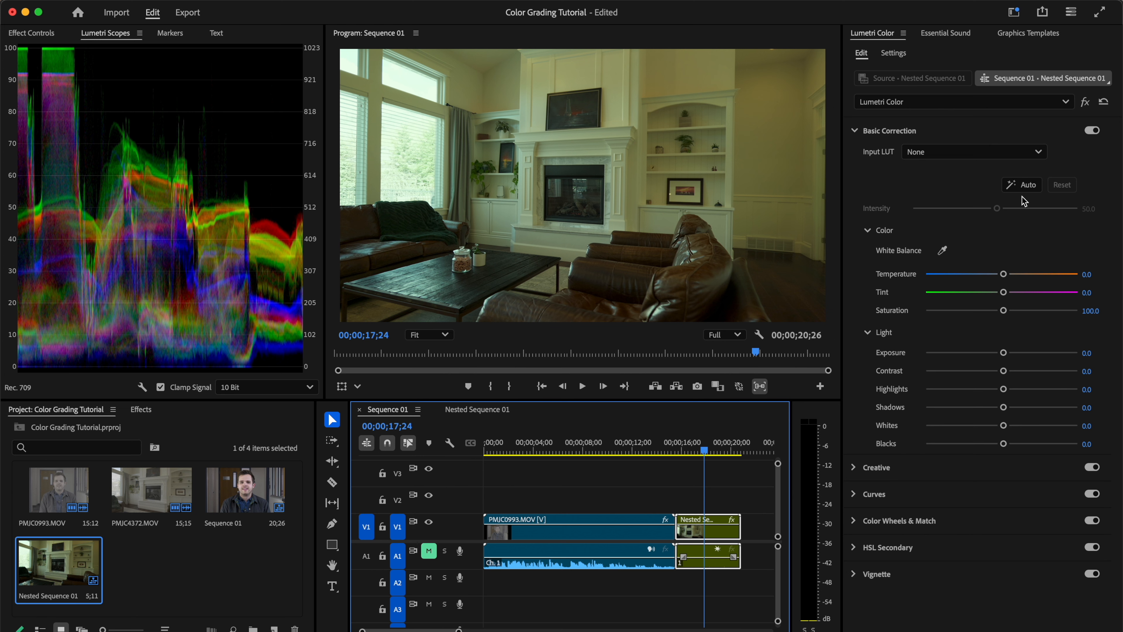
Try automatic basic correction on the living-room clip, compare it with the original picture, and reset it.
{"action": "left_click", "coordinate": [1026, 185]}
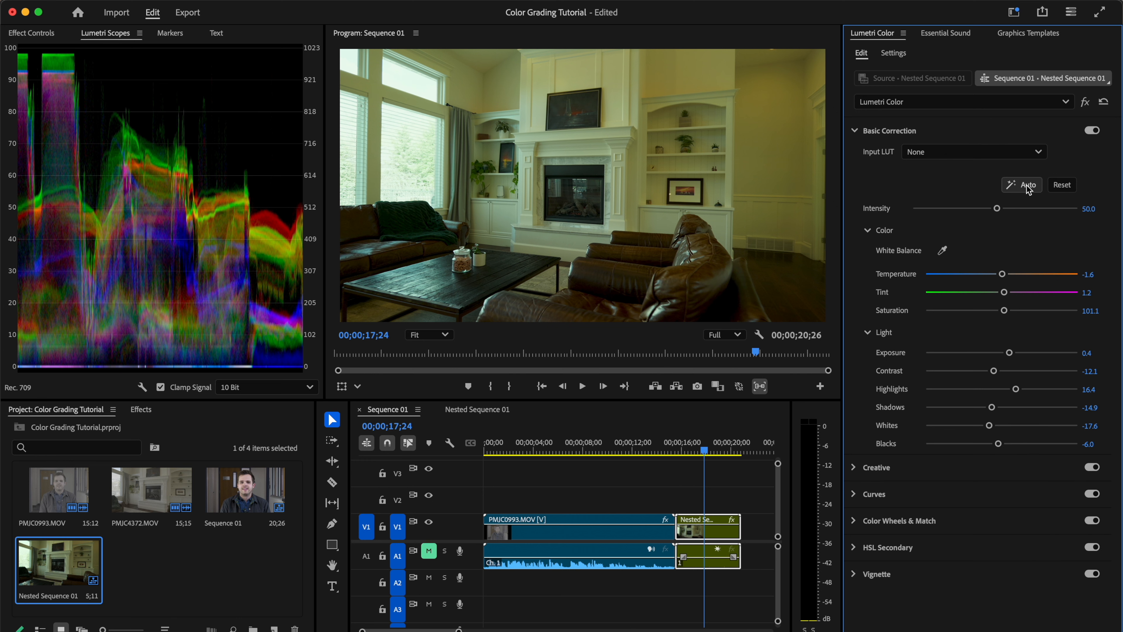
{"action": "left_click", "coordinate": [1093, 132]}
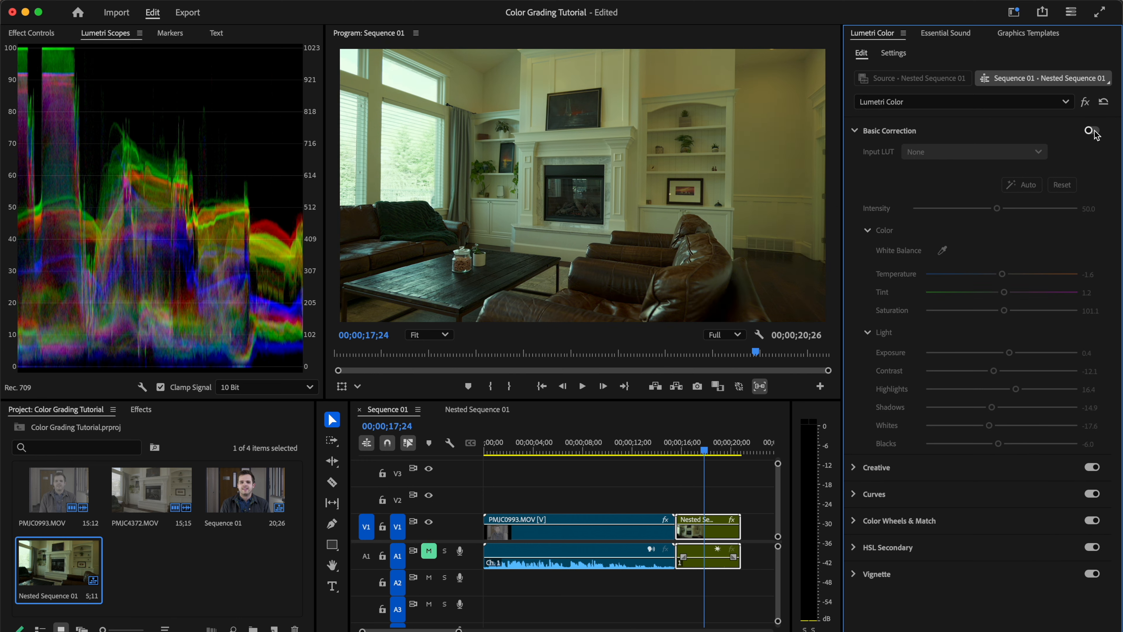
{"action": "left_click", "coordinate": [1093, 132]}
{"action": "left_click", "coordinate": [1093, 132]}
{"action": "left_click", "coordinate": [1092, 131]}
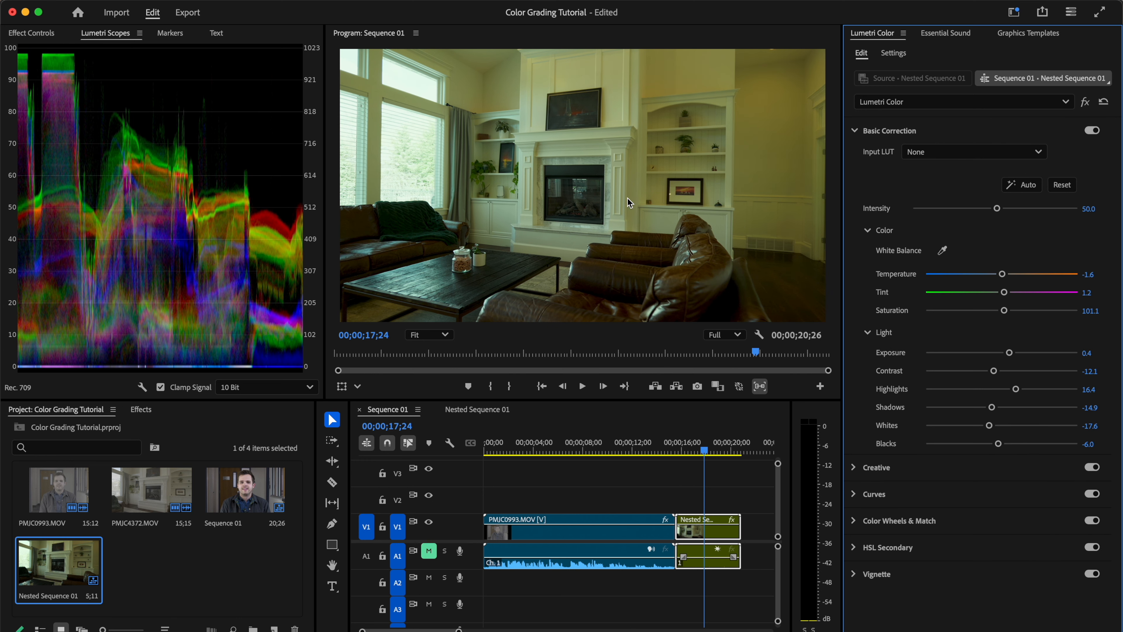
{"action": "left_click", "coordinate": [1092, 132]}
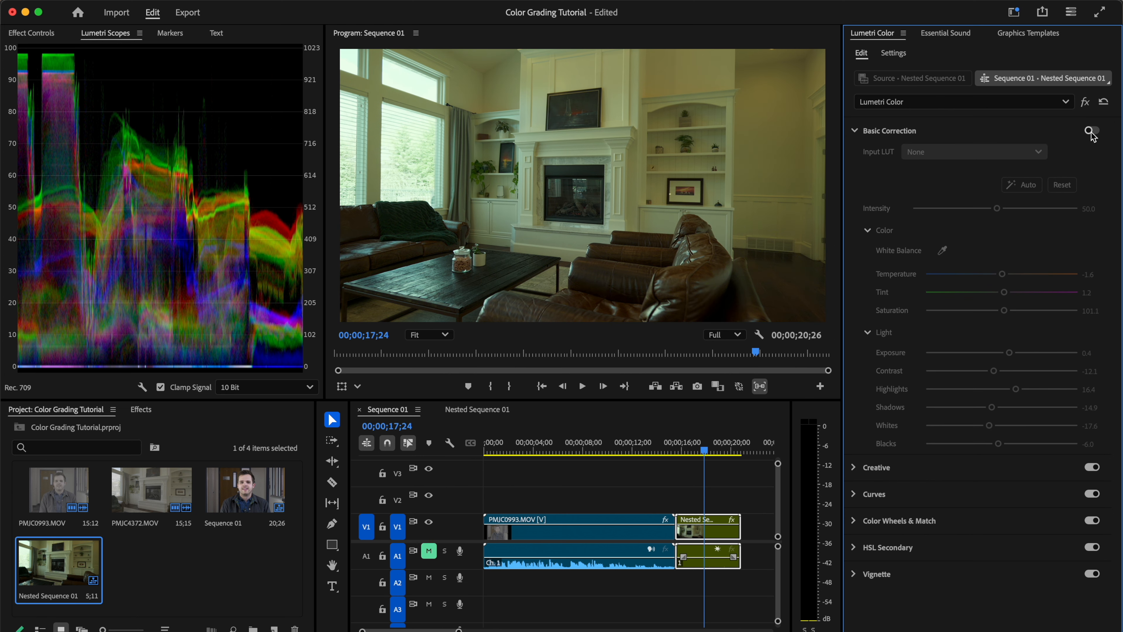
{"action": "left_click", "coordinate": [1092, 131]}
{"action": "left_click", "coordinate": [1092, 131]}
{"action": "left_click", "coordinate": [1092, 131]}
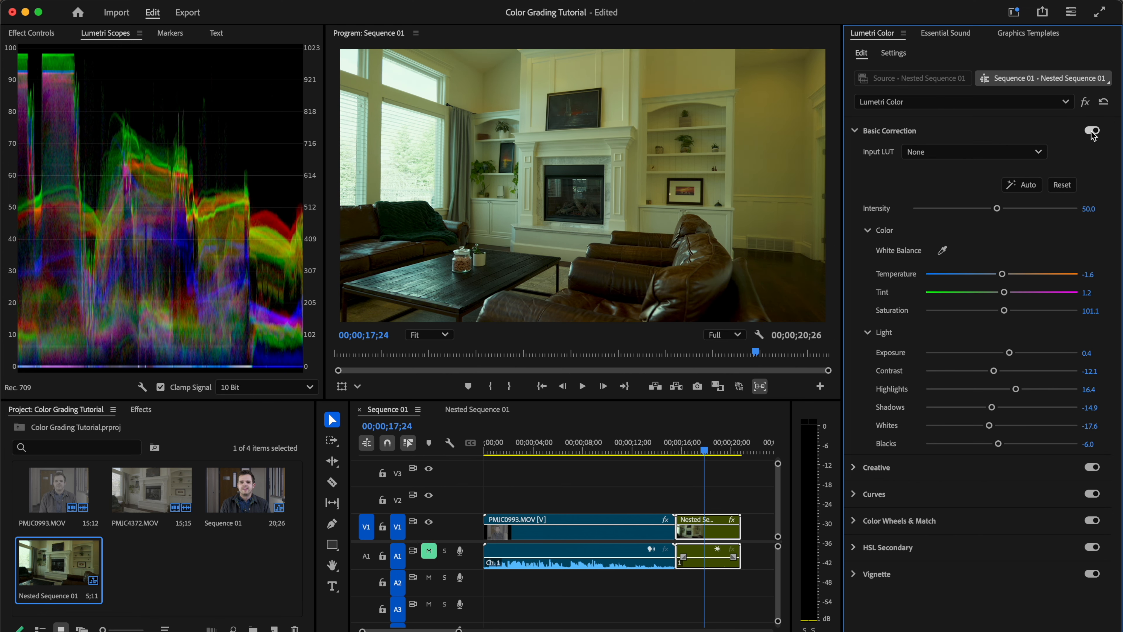
{"action": "left_click", "coordinate": [1092, 131]}
{"action": "left_click", "coordinate": [1092, 131]}
{"action": "left_click", "coordinate": [1092, 131]}
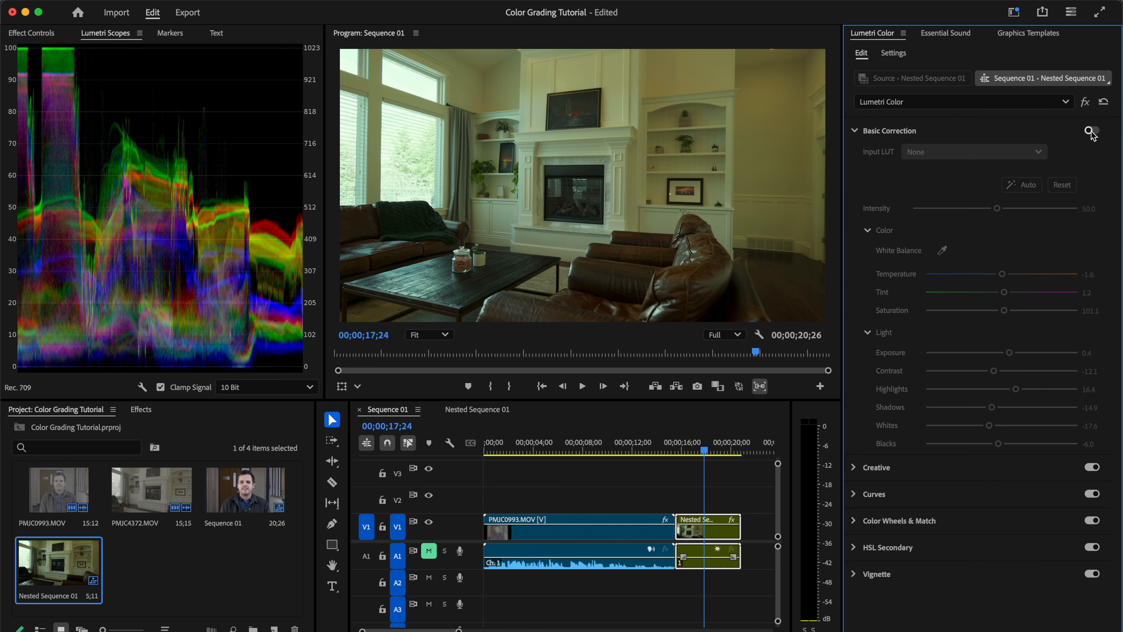
{"action": "left_click", "coordinate": [1092, 131]}
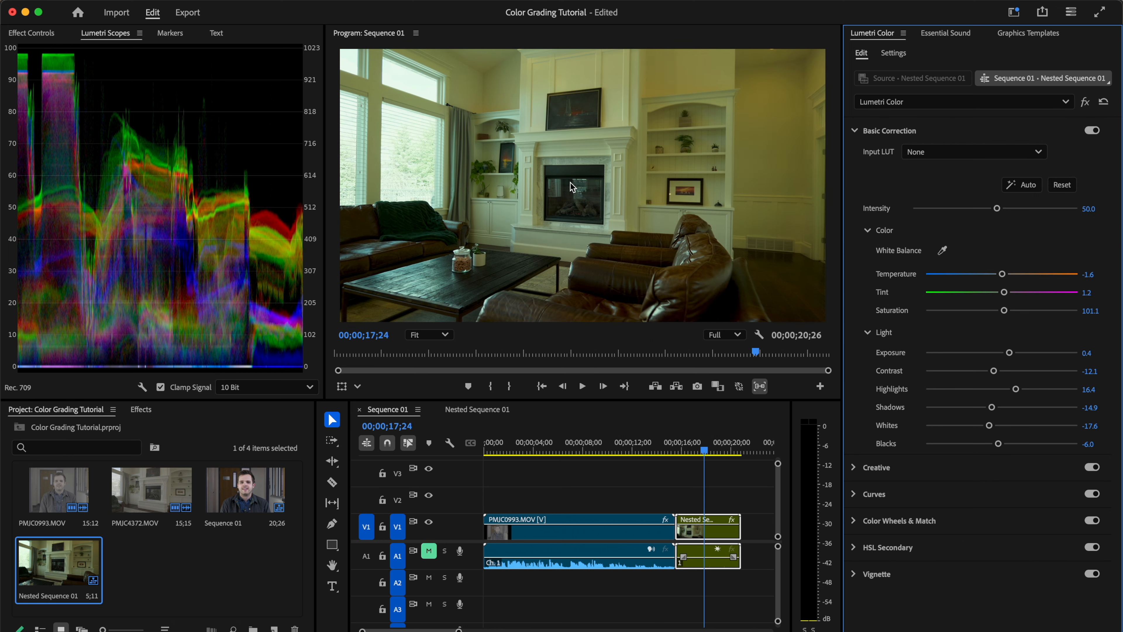
{"action": "left_click", "coordinate": [1061, 185]}
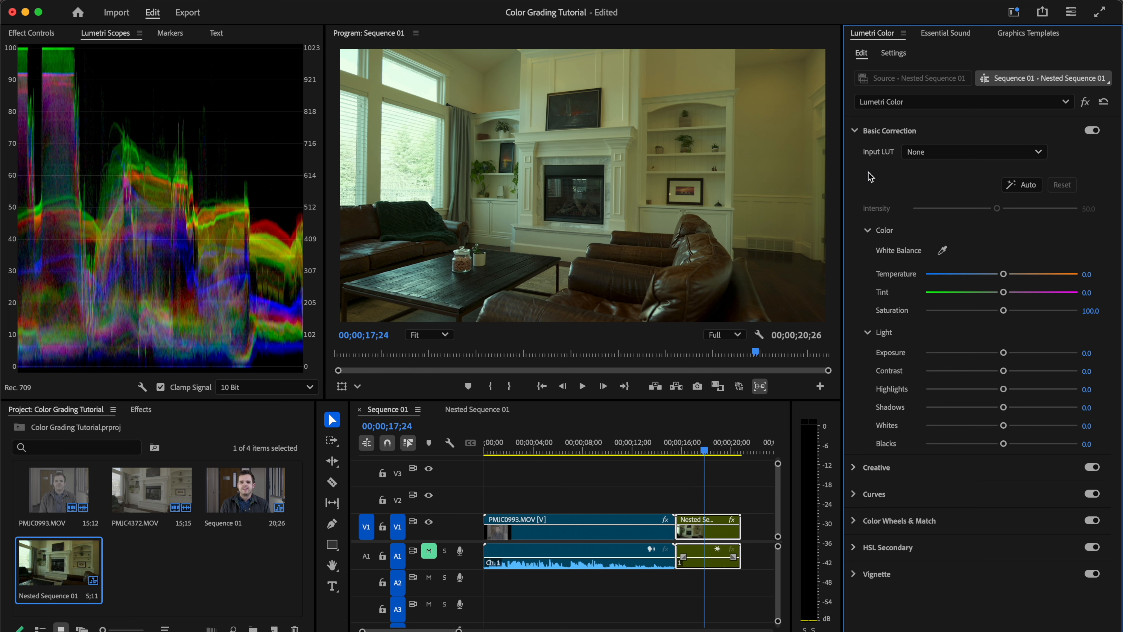
Try white balance samples from the wall above the mantel and the framed picture on the built-in shelf, resetting the correction after each.
{"action": "left_click", "coordinate": [943, 251]}
{"action": "left_click", "coordinate": [614, 110]}
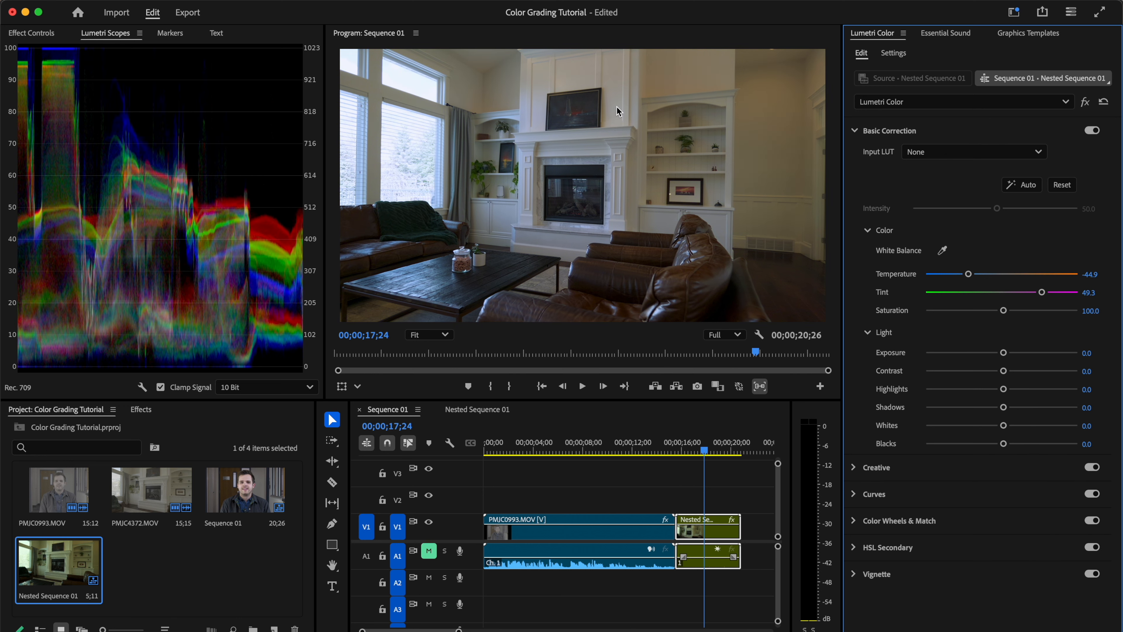
{"action": "left_click", "coordinate": [1061, 185]}
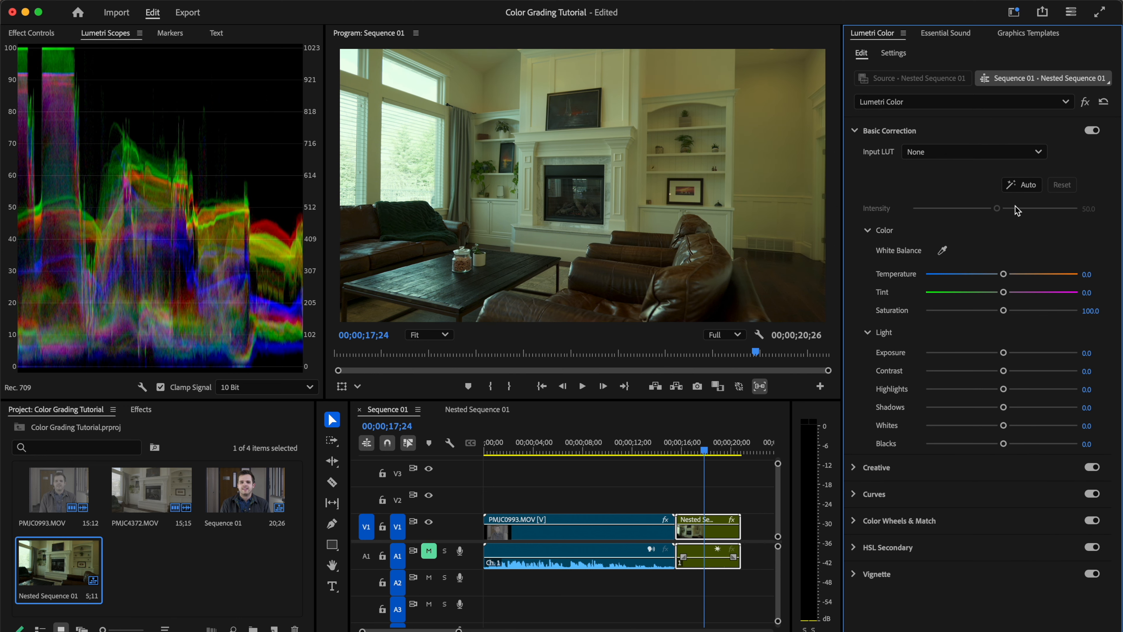
{"action": "left_click", "coordinate": [943, 253]}
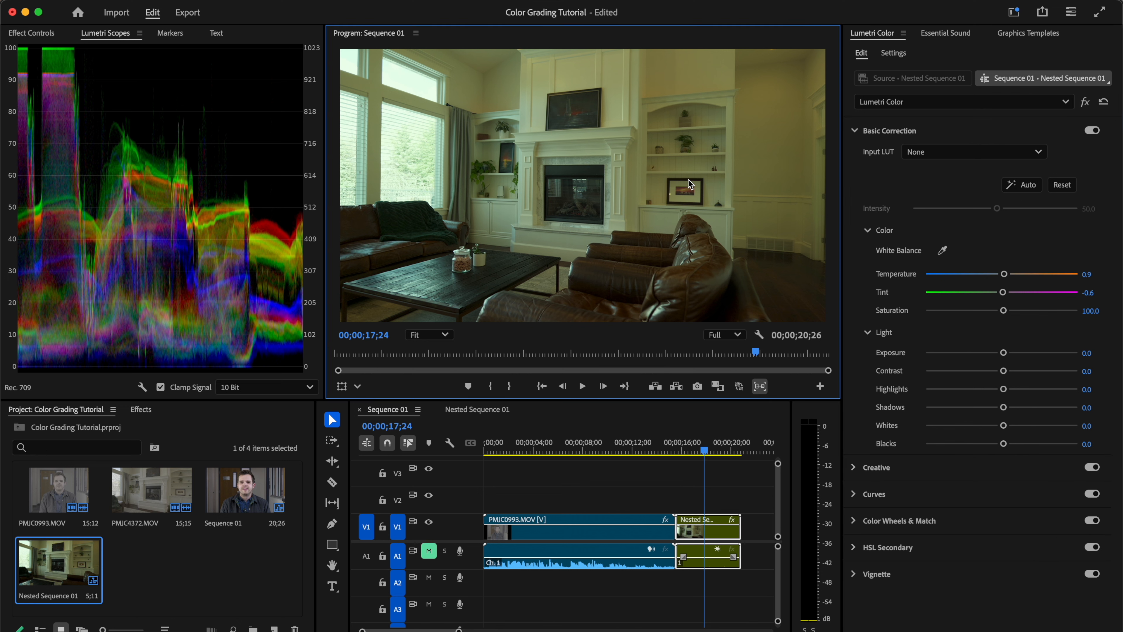
{"action": "left_click", "coordinate": [942, 251]}
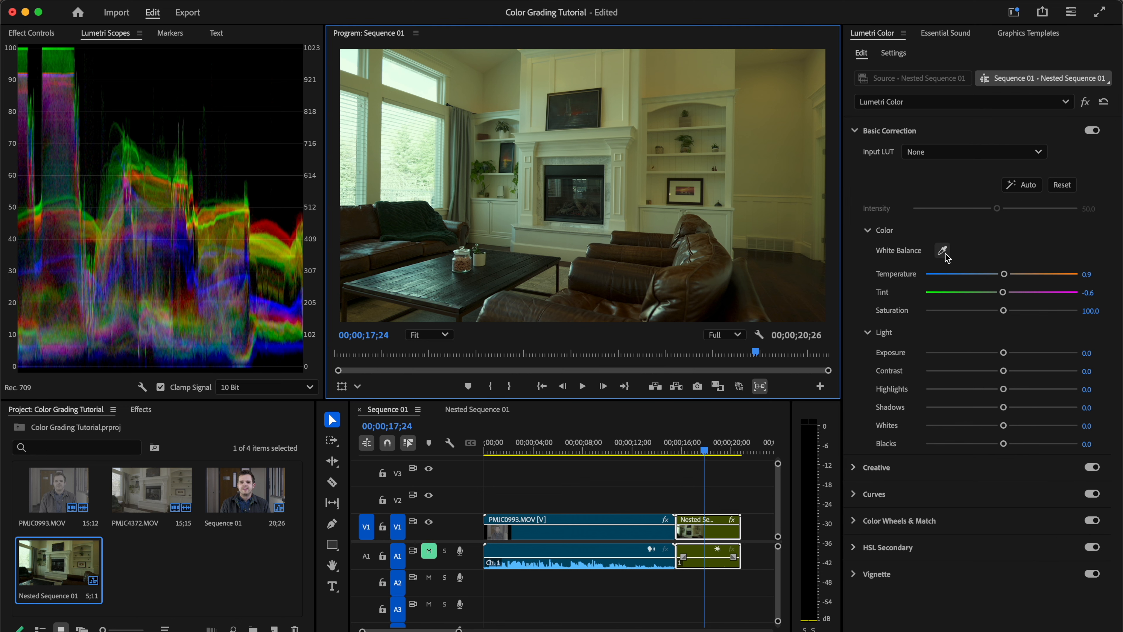
{"action": "left_click", "coordinate": [677, 191]}
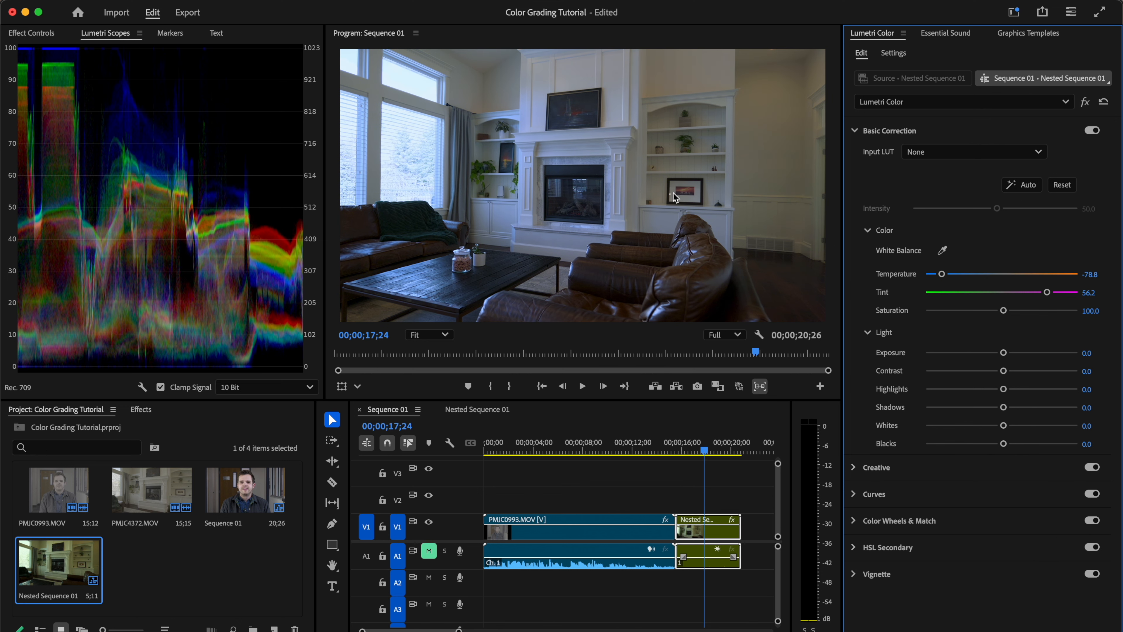
{"action": "left_click", "coordinate": [1063, 185]}
Try a white balance sample from the wall beside the painting with temperature at -2.1, compare it with the original, and reset it.
{"action": "left_click", "coordinate": [942, 250]}
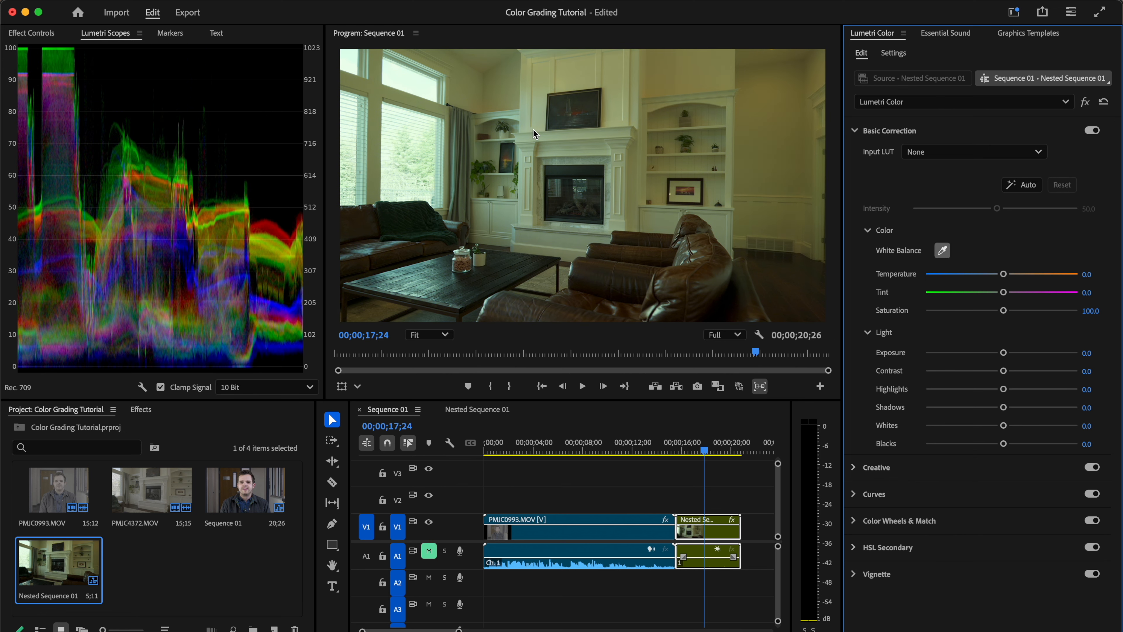
{"action": "left_click", "coordinate": [540, 113]}
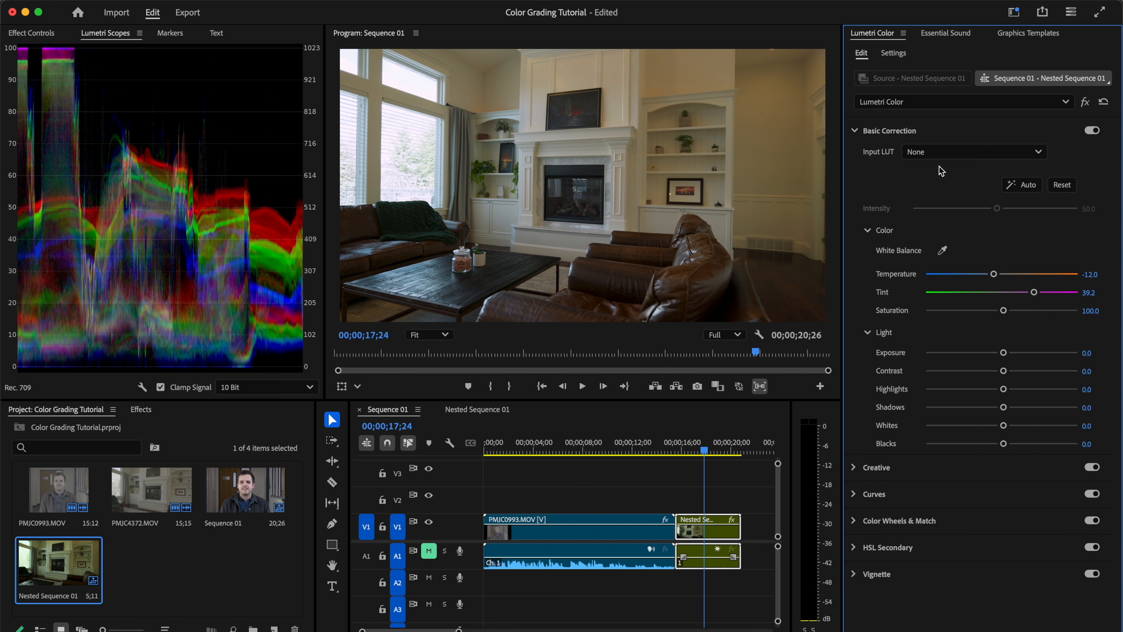
{"action": "left_click", "coordinate": [1091, 131]}
{"action": "left_click", "coordinate": [1091, 131]}
{"action": "left_click", "coordinate": [1092, 131]}
{"action": "left_click", "coordinate": [1091, 131]}
{"action": "left_click_drag", "start_coordinate": [995, 278], "coordinate": [1001, 280]}
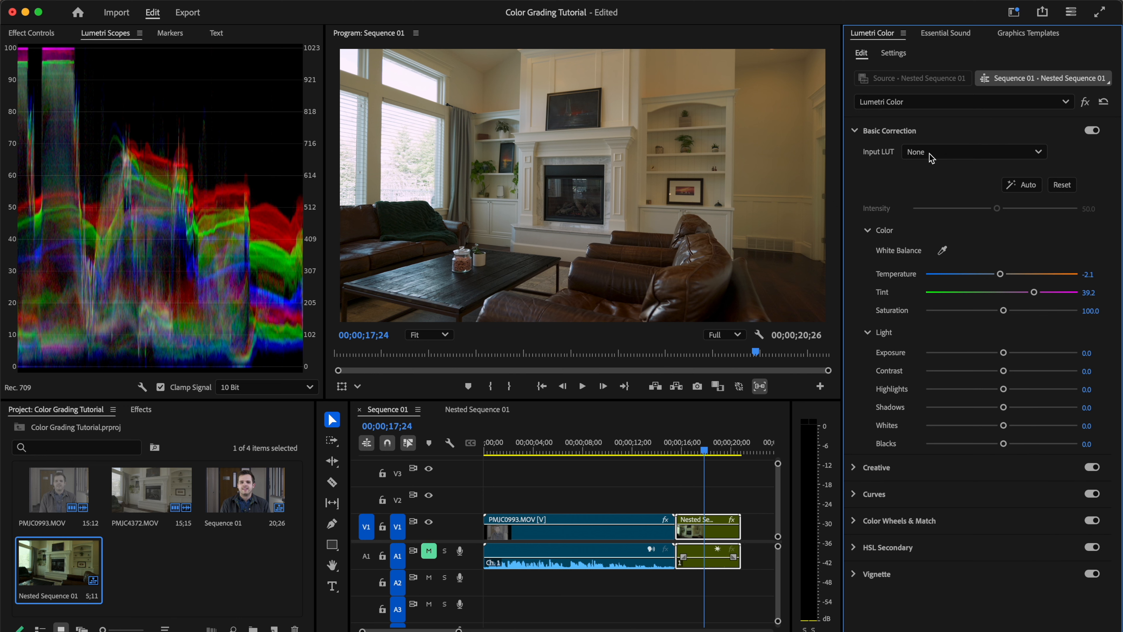
{"action": "left_click", "coordinate": [1061, 186]}
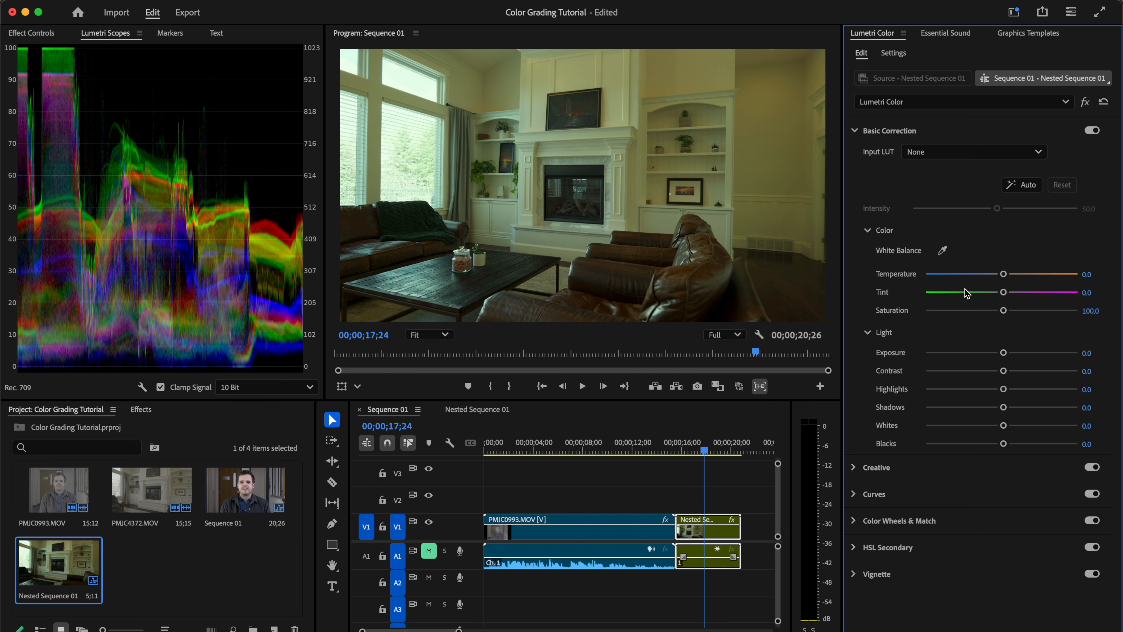
Set the living-room clip's tint to 26.8 and temperature to 15.7, and compare the result with basic correction off.
{"action": "mouse_move", "coordinate": [1007, 294]}
{"action": "left_mouse_down"}
{"action": "mouse_move", "coordinate": [966, 293]}
{"action": "mouse_move", "coordinate": [1080, 292]}
{"action": "mouse_move", "coordinate": [941, 289]}
{"action": "mouse_move", "coordinate": [1084, 290]}
{"action": "mouse_move", "coordinate": [941, 288]}
{"action": "mouse_move", "coordinate": [1084, 293]}
{"action": "mouse_move", "coordinate": [944, 301]}
{"action": "mouse_move", "coordinate": [1042, 310]}
{"action": "mouse_move", "coordinate": [1013, 312]}
{"action": "mouse_move", "coordinate": [1021, 307]}
{"action": "left_mouse_up"}
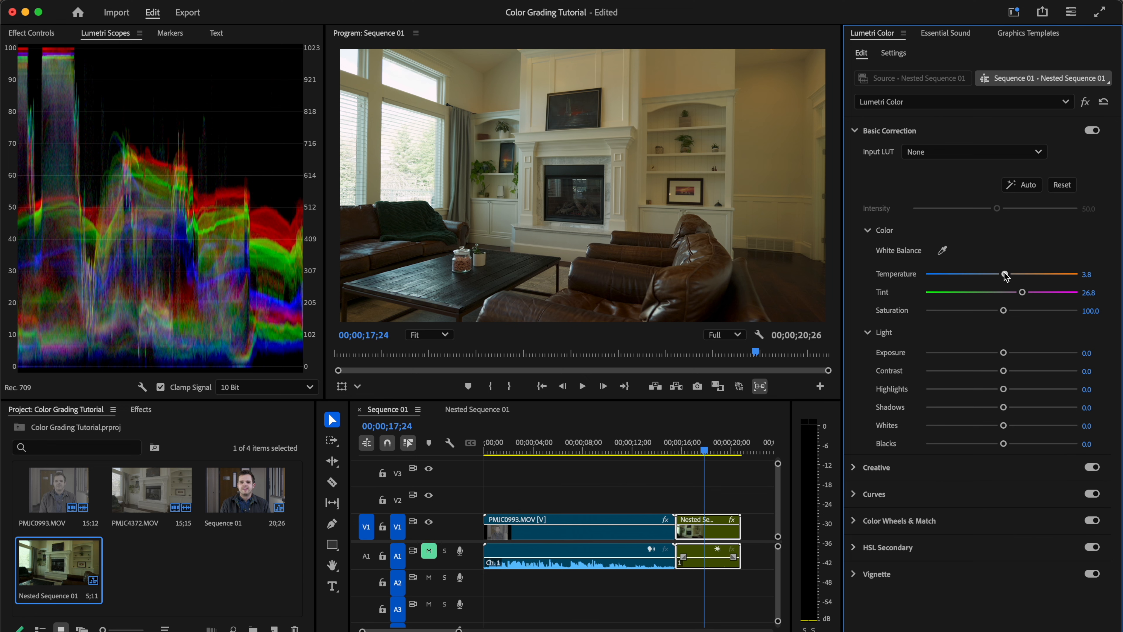
{"action": "mouse_move", "coordinate": [1007, 276]}
{"action": "left_mouse_down"}
{"action": "mouse_move", "coordinate": [955, 275]}
{"action": "mouse_move", "coordinate": [1049, 272]}
{"action": "mouse_move", "coordinate": [922, 263]}
{"action": "mouse_move", "coordinate": [1073, 266]}
{"action": "mouse_move", "coordinate": [1016, 274]}
{"action": "left_mouse_up"}
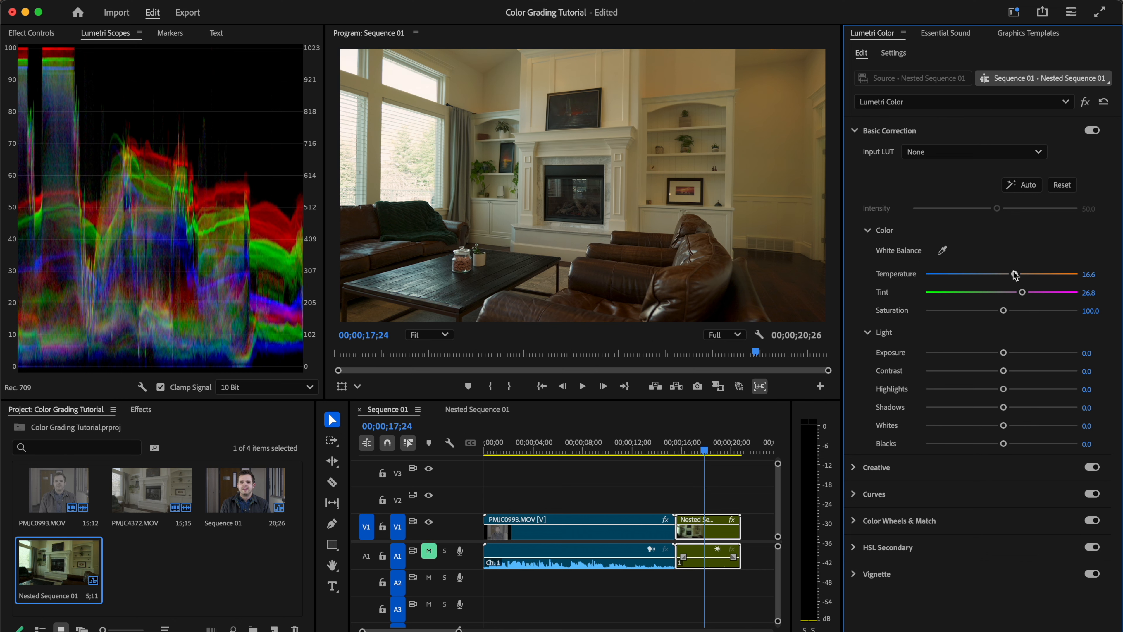
{"action": "left_click", "coordinate": [1092, 131]}
{"action": "left_click", "coordinate": [1093, 131]}
{"action": "left_click", "coordinate": [1092, 132]}
{"action": "left_click", "coordinate": [1092, 131]}
{"action": "left_click", "coordinate": [1093, 131]}
{"action": "left_click", "coordinate": [1092, 131]}
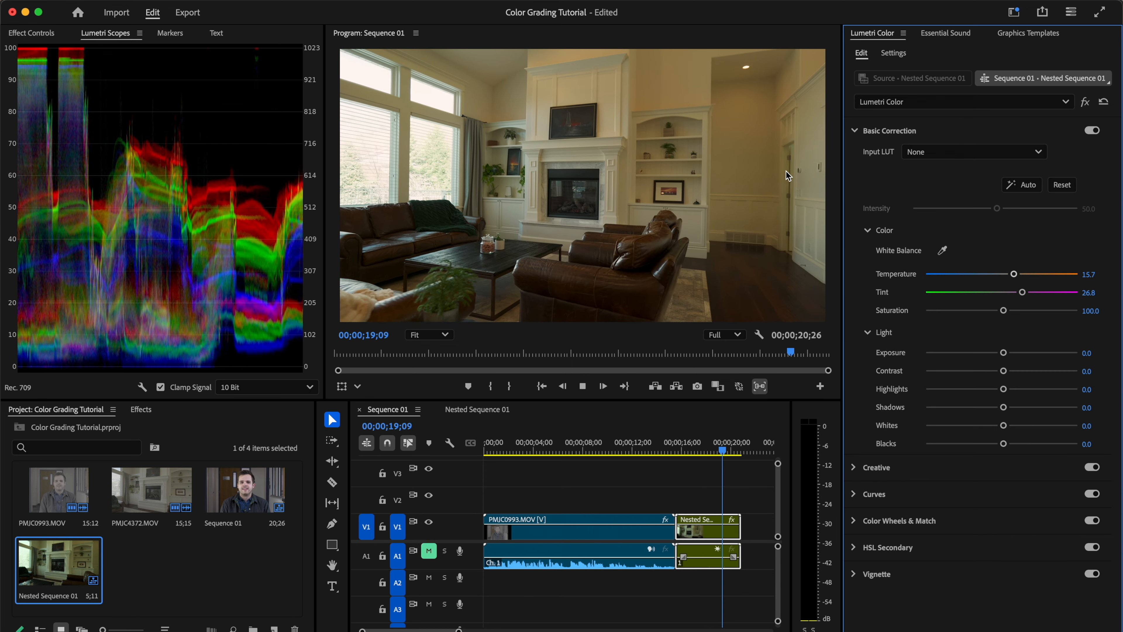
End the living-room playback, return to the interview clip at 00;00;06;06 and set its contrast to 22.6.
{"action": "key", "text": "space"}
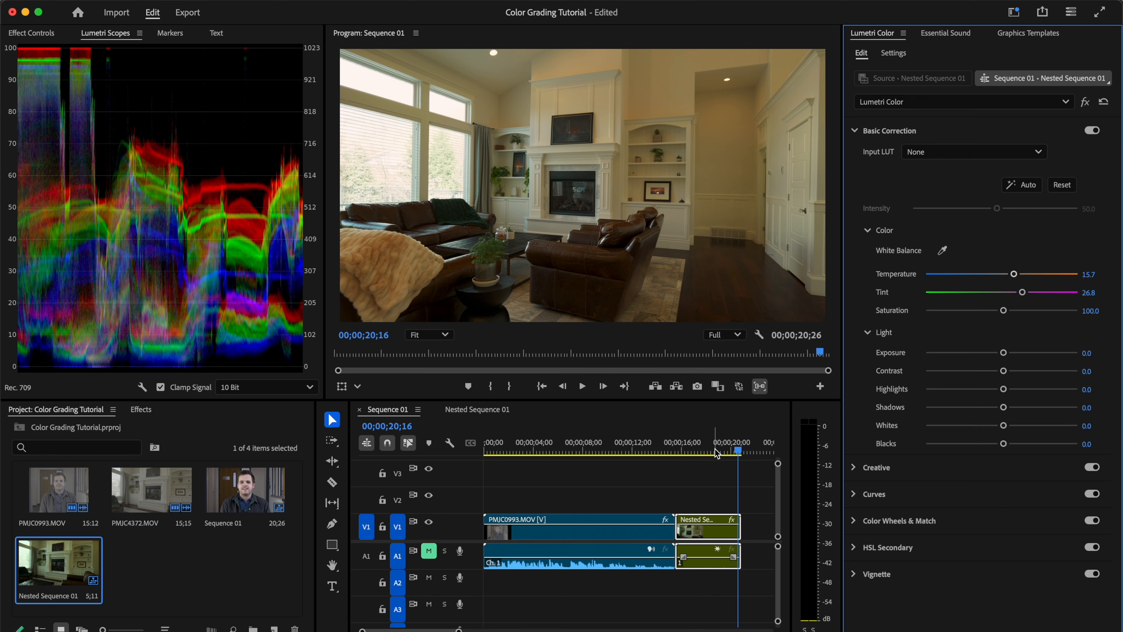
{"action": "left_click_drag", "start_coordinate": [718, 451], "coordinate": [699, 451]}
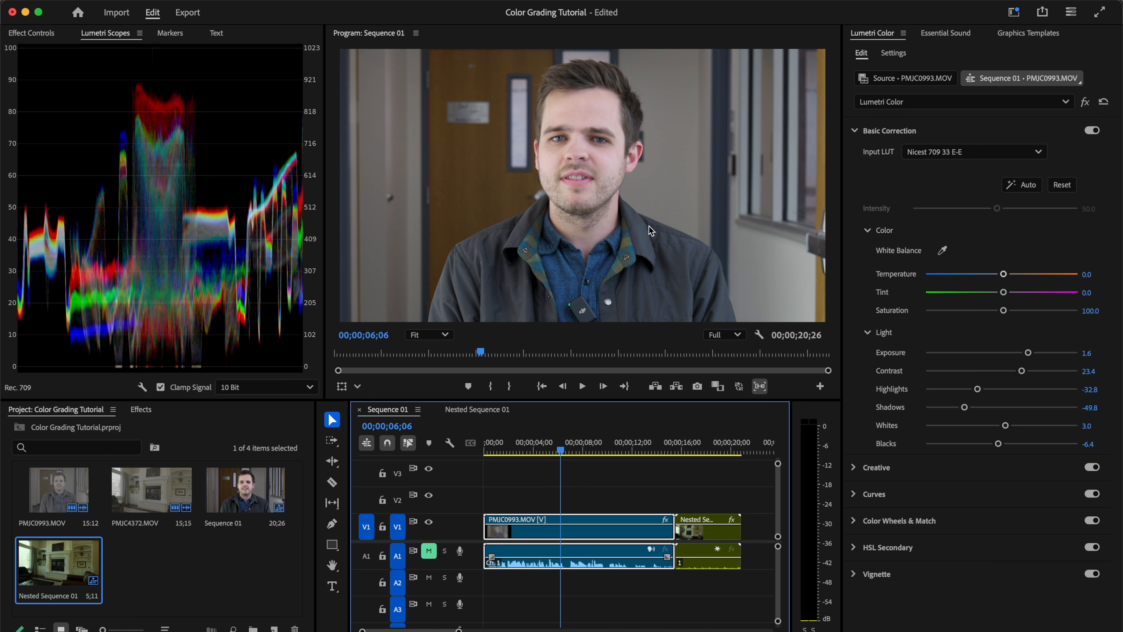
{"action": "mouse_move", "coordinate": [1022, 373]}
{"action": "left_mouse_down"}
{"action": "mouse_move", "coordinate": [1006, 375]}
{"action": "mouse_move", "coordinate": [1020, 385]}
{"action": "left_mouse_up"}
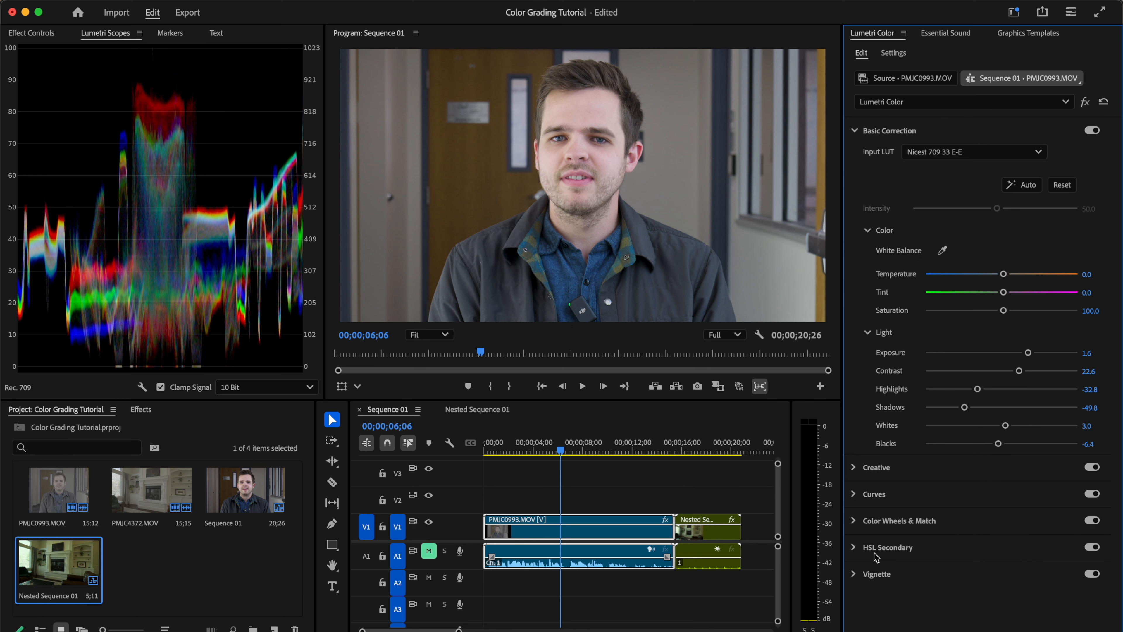
Add a shadow point and a highlight point to the interview clip's white RGB curve, lowering both slightly below the diagonal.
{"action": "left_click", "coordinate": [869, 495]}
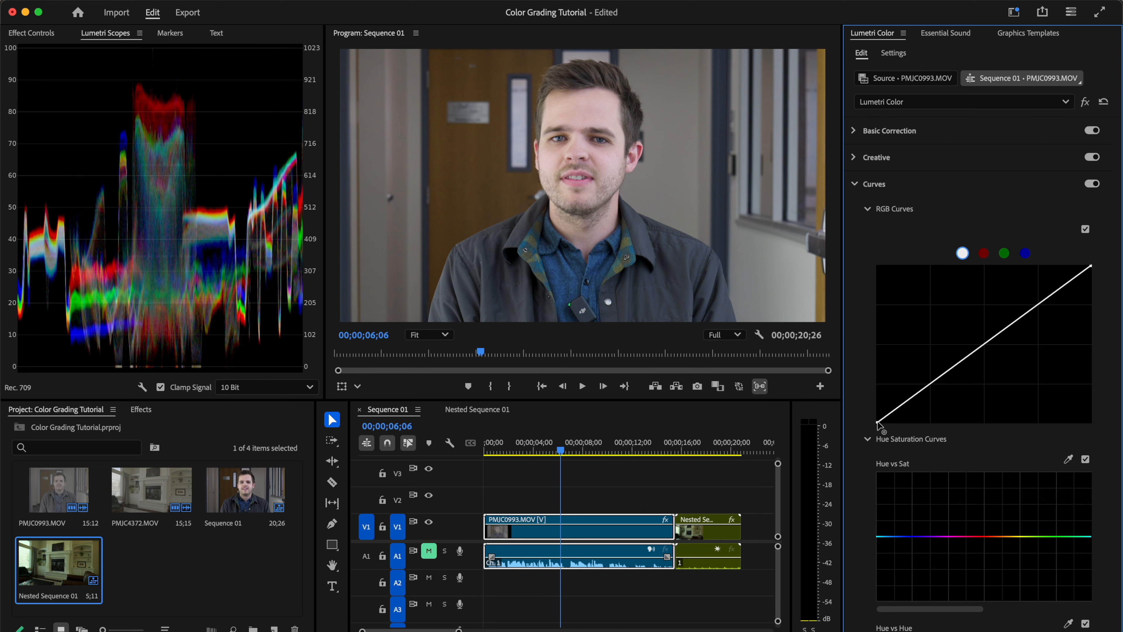
{"action": "mouse_move", "coordinate": [879, 424]}
{"action": "left_mouse_down"}
{"action": "mouse_move", "coordinate": [871, 390]}
{"action": "mouse_move", "coordinate": [913, 425]}
{"action": "mouse_move", "coordinate": [880, 444]}
{"action": "mouse_move", "coordinate": [861, 438]}
{"action": "left_mouse_up"}
{"action": "mouse_move", "coordinate": [1090, 268]}
{"action": "left_mouse_down"}
{"action": "mouse_move", "coordinate": [1066, 265]}
{"action": "mouse_move", "coordinate": [1088, 327]}
{"action": "mouse_move", "coordinate": [1091, 266]}
{"action": "left_mouse_up"}
{"action": "mouse_move", "coordinate": [920, 394]}
{"action": "left_mouse_down"}
{"action": "mouse_move", "coordinate": [917, 376]}
{"action": "mouse_move", "coordinate": [920, 394]}
{"action": "left_mouse_up"}
{"action": "mouse_move", "coordinate": [1037, 310]}
{"action": "left_mouse_down"}
{"action": "mouse_move", "coordinate": [1049, 319]}
{"action": "mouse_move", "coordinate": [1044, 300]}
{"action": "left_mouse_up"}
{"action": "left_click_drag", "start_coordinate": [985, 345], "coordinate": [986, 344]}
{"action": "left_click", "coordinate": [1039, 303]}
{"action": "left_click_drag", "start_coordinate": [929, 386], "coordinate": [930, 389]}
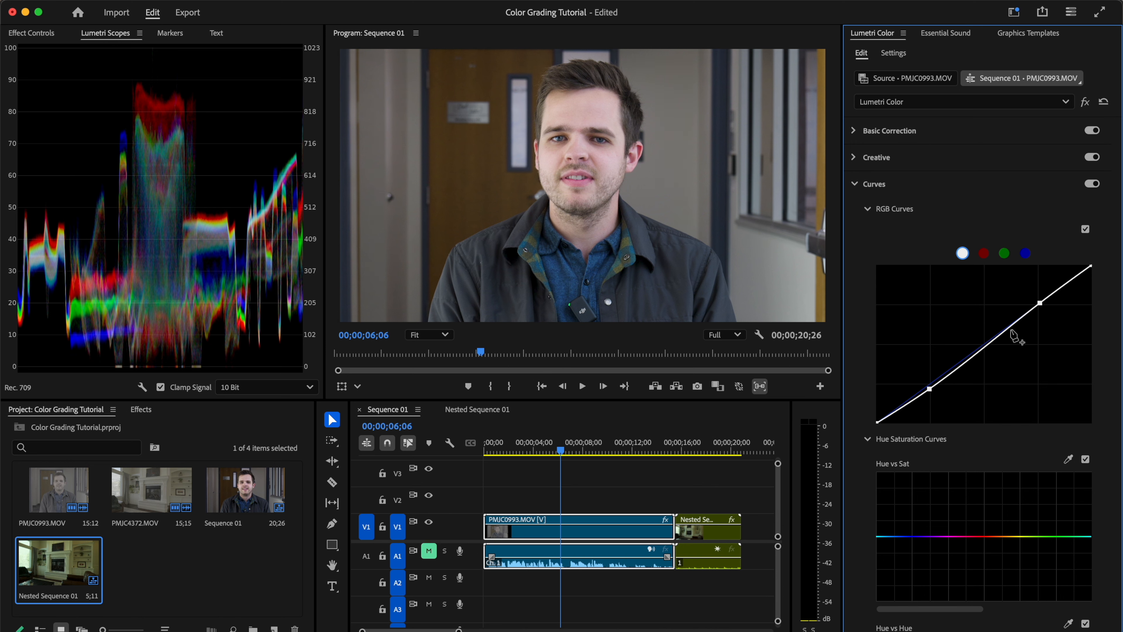
{"action": "left_click_drag", "start_coordinate": [1040, 304], "coordinate": [1040, 306]}
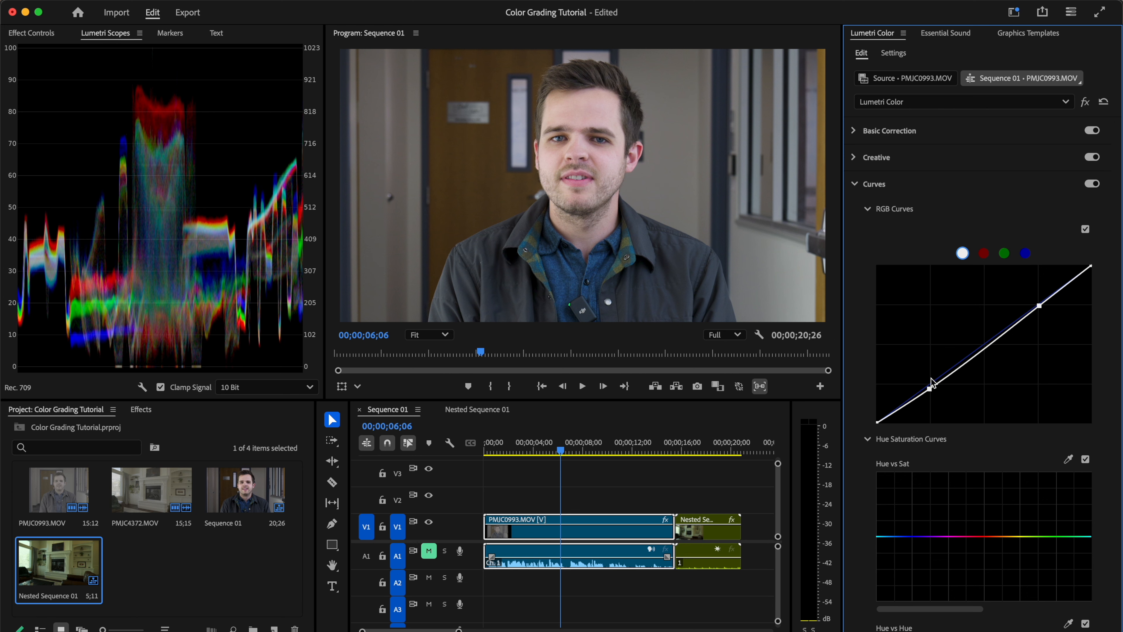
{"action": "left_click_drag", "start_coordinate": [929, 388], "coordinate": [928, 388]}
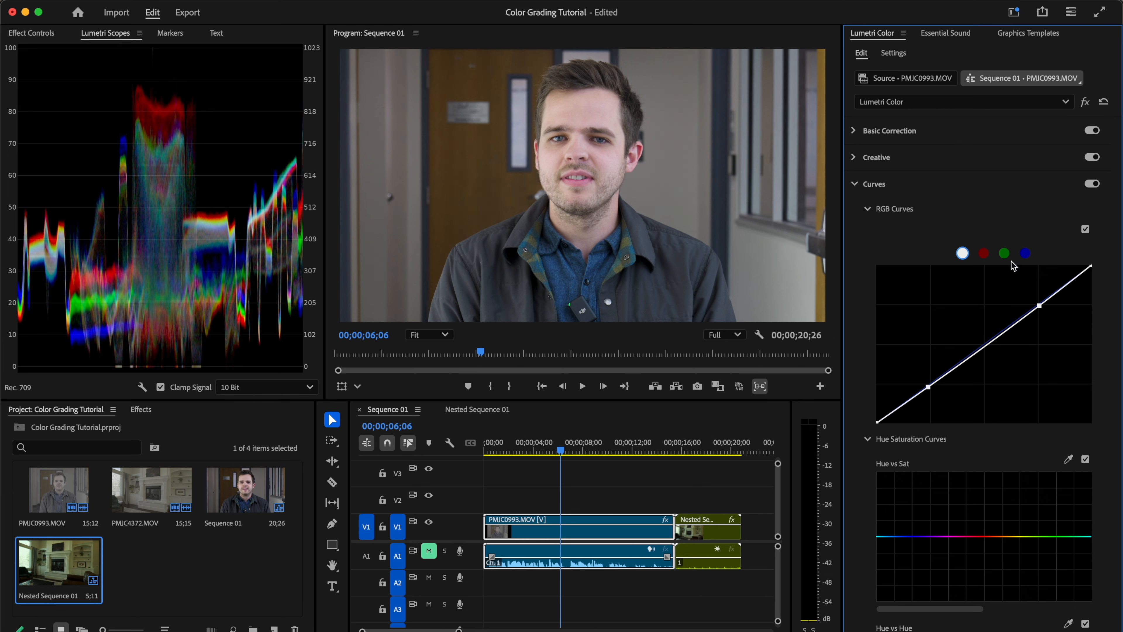
Compare the interview clip with its curves off and on, and raise the highlight point of the white RGB curve slightly.
{"action": "left_click", "coordinate": [1092, 184]}
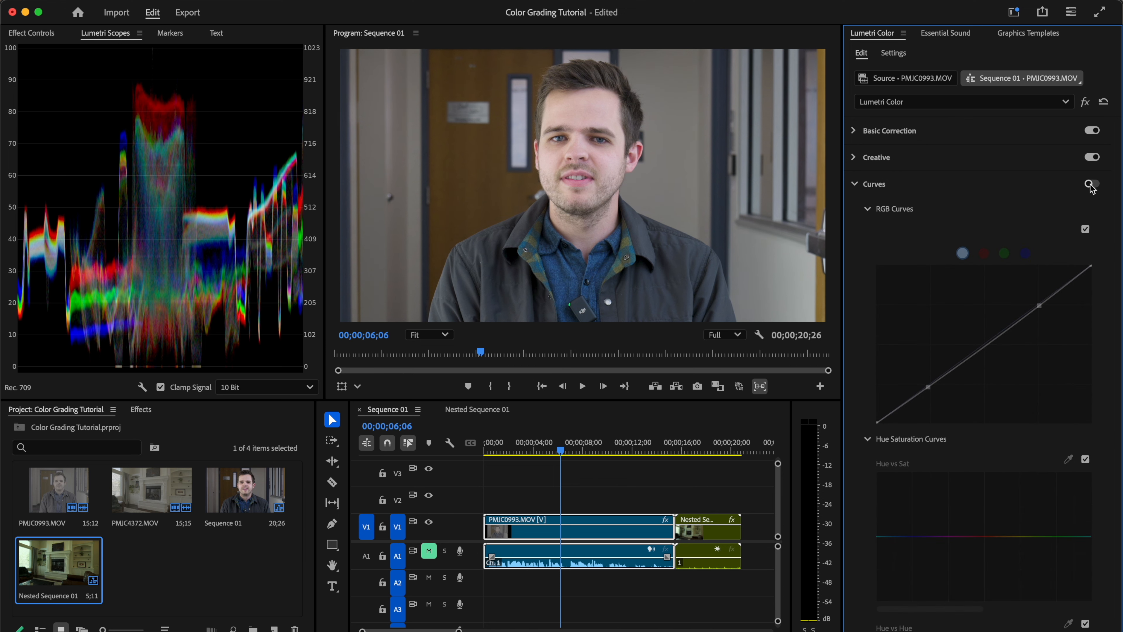
{"action": "left_click", "coordinate": [1091, 184]}
{"action": "left_click", "coordinate": [1091, 185]}
{"action": "left_click", "coordinate": [1091, 185]}
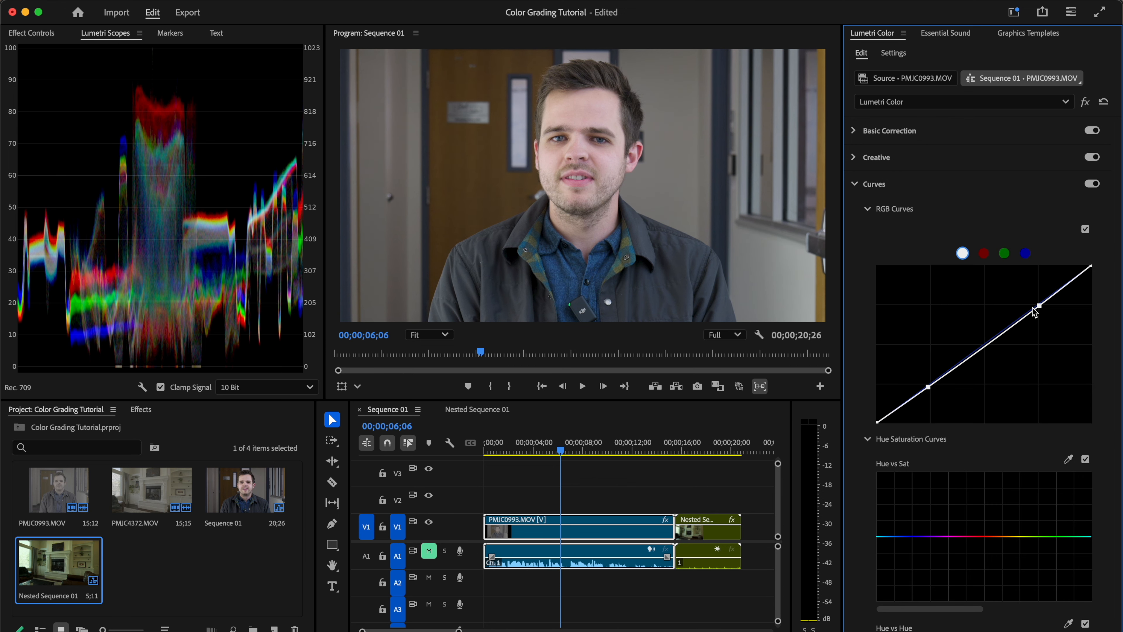
{"action": "left_click_drag", "start_coordinate": [1039, 306], "coordinate": [1037, 305]}
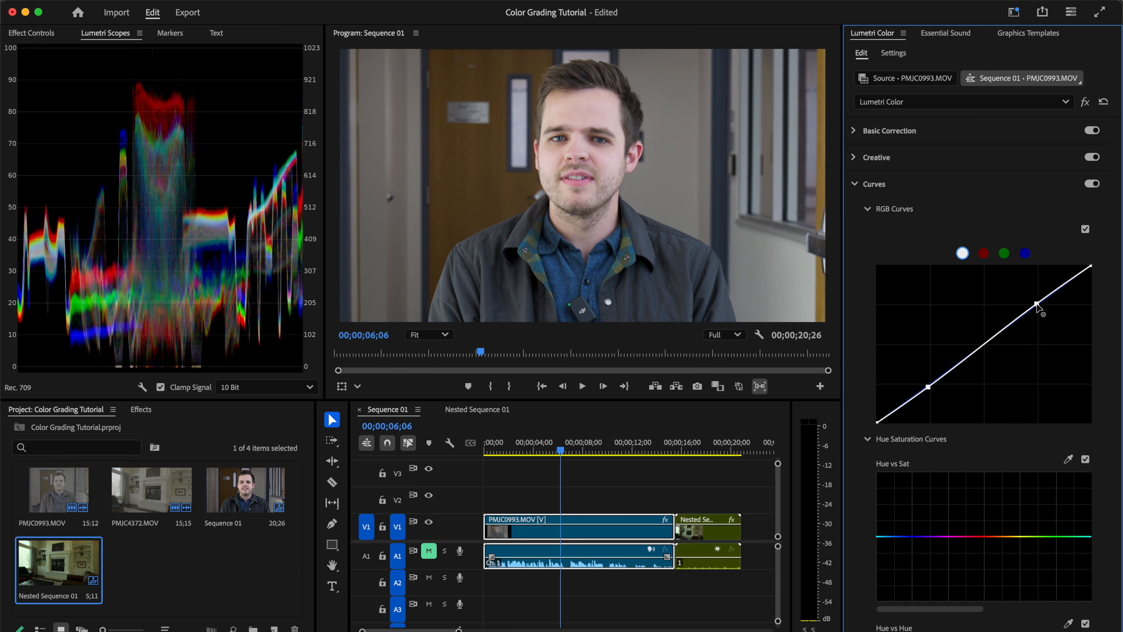
{"action": "left_click", "coordinate": [1093, 185]}
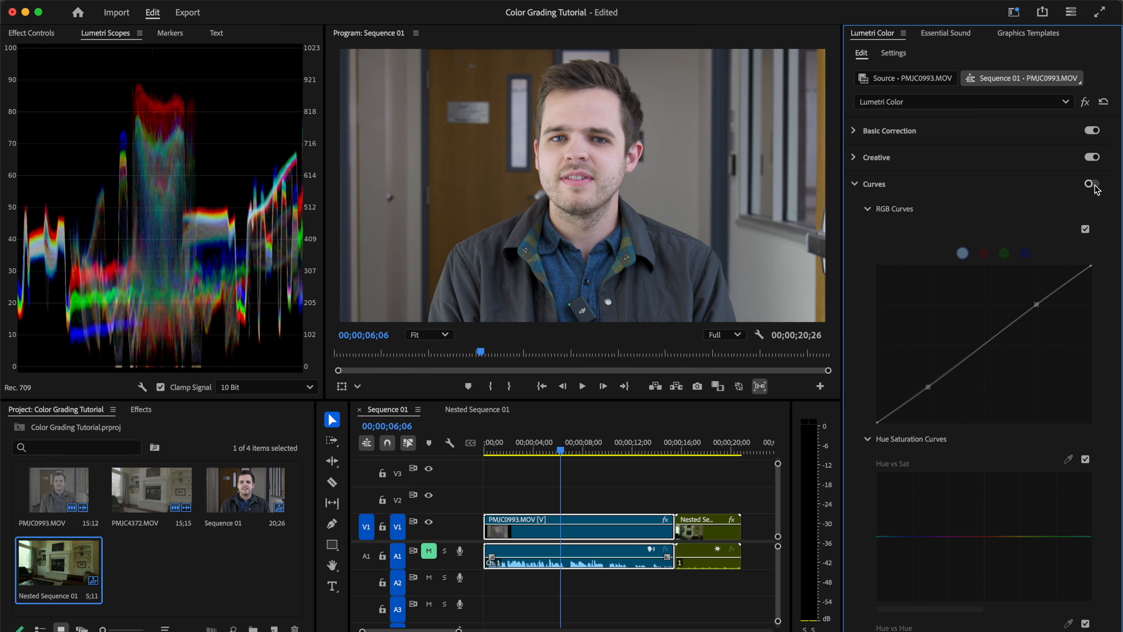
{"action": "left_click", "coordinate": [1093, 185]}
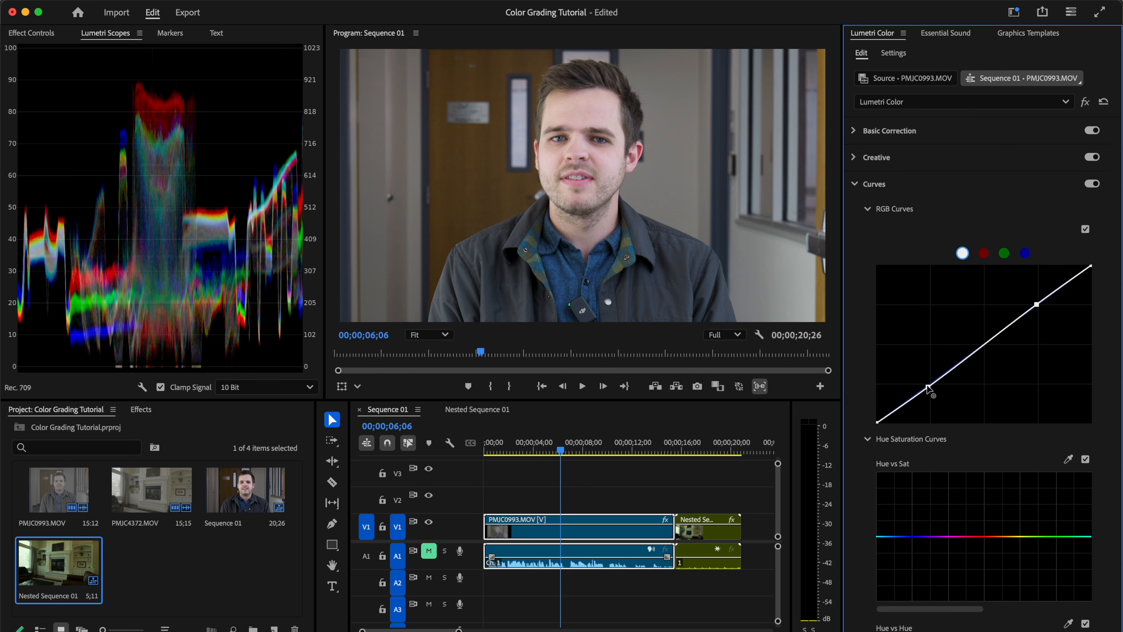
Try a strong S-curve on the interview clip's white RGB curve by lowering the shadow point and raising the highlight point, and undo both moves.
{"action": "left_click_drag", "start_coordinate": [928, 388], "coordinate": [937, 403]}
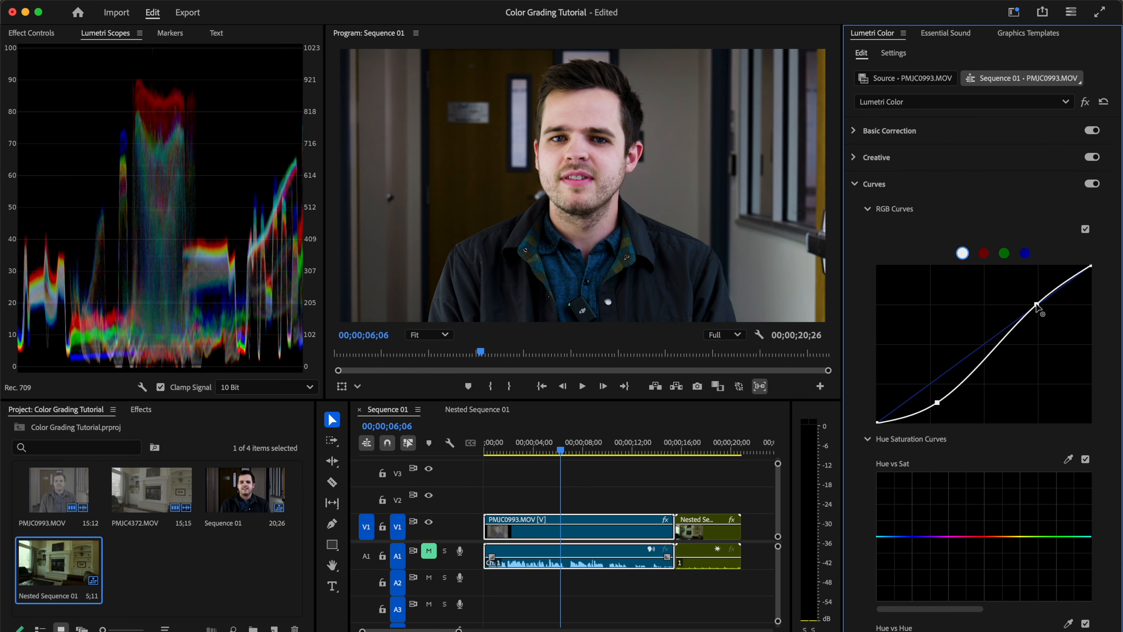
{"action": "left_click_drag", "start_coordinate": [1036, 305], "coordinate": [1011, 292]}
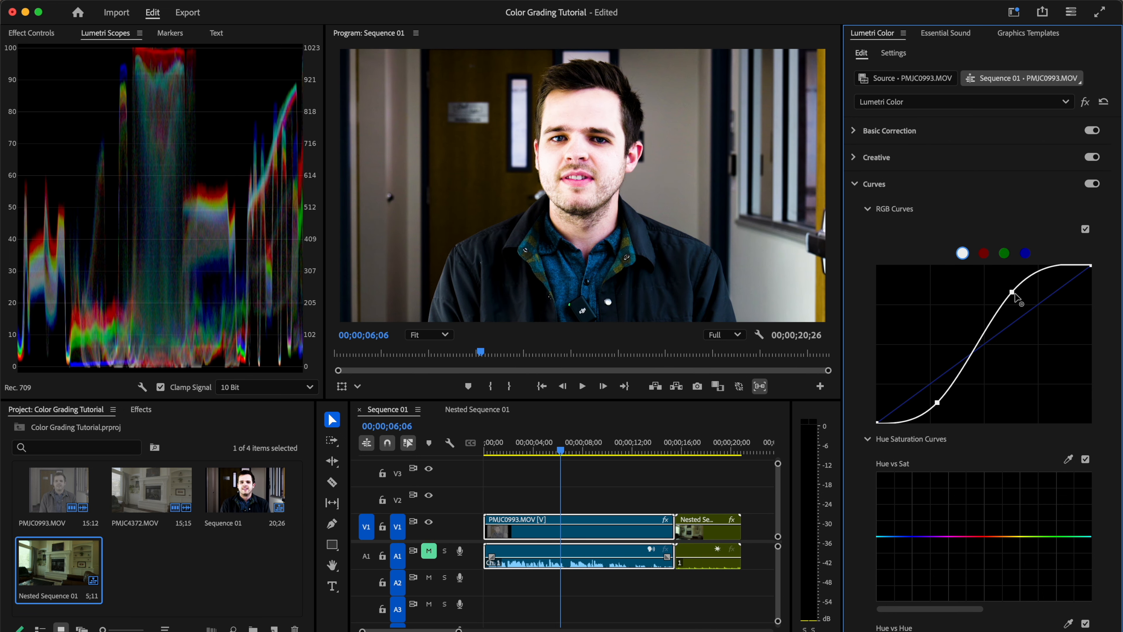
{"action": "key", "text": "super+z"}
{"action": "key", "text": "super+z"}
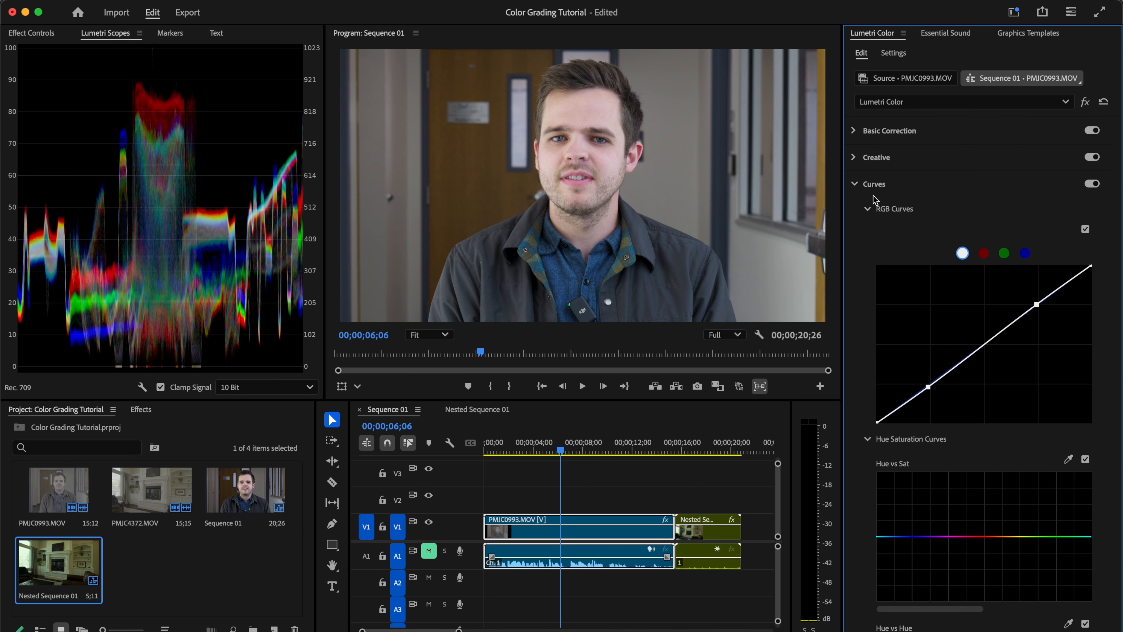
Close the curves settings and set the interview clip's basic correction saturation to 108.
{"action": "left_click", "coordinate": [856, 184]}
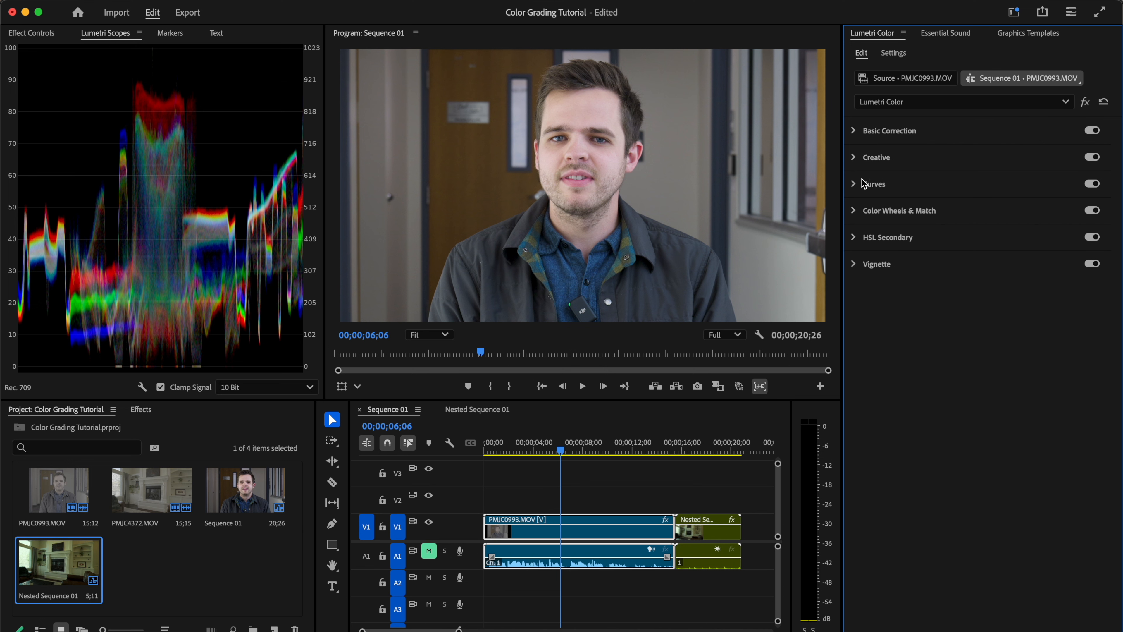
{"action": "left_click", "coordinate": [855, 130]}
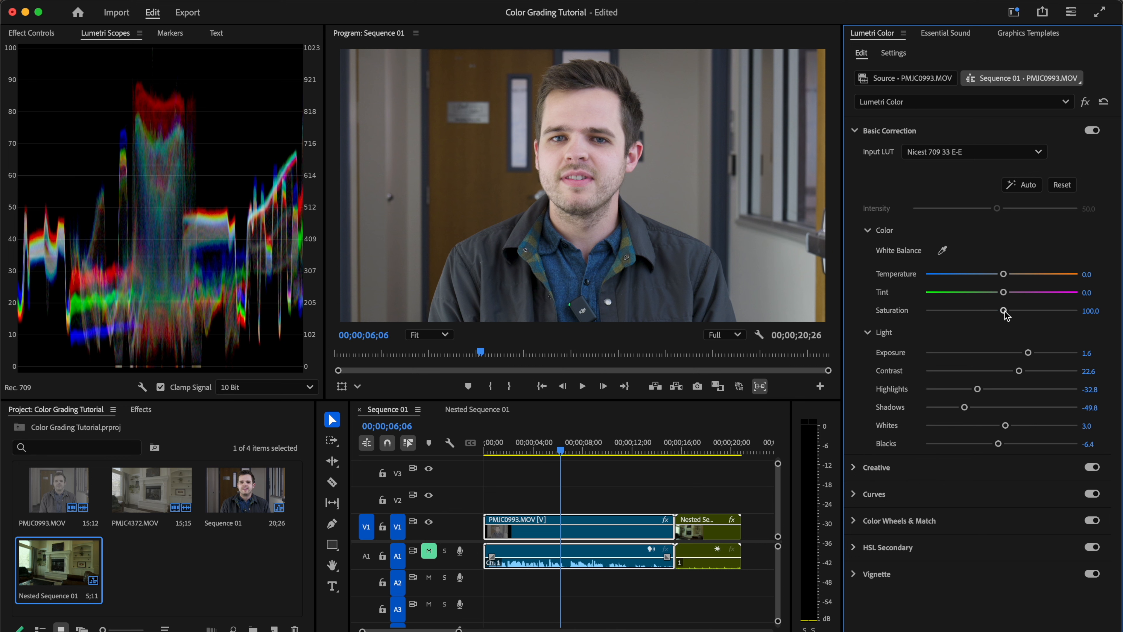
{"action": "left_click_drag", "start_coordinate": [1005, 311], "coordinate": [1011, 310]}
{"action": "left_click", "coordinate": [1081, 311]}
{"action": "type", "text": "1"}
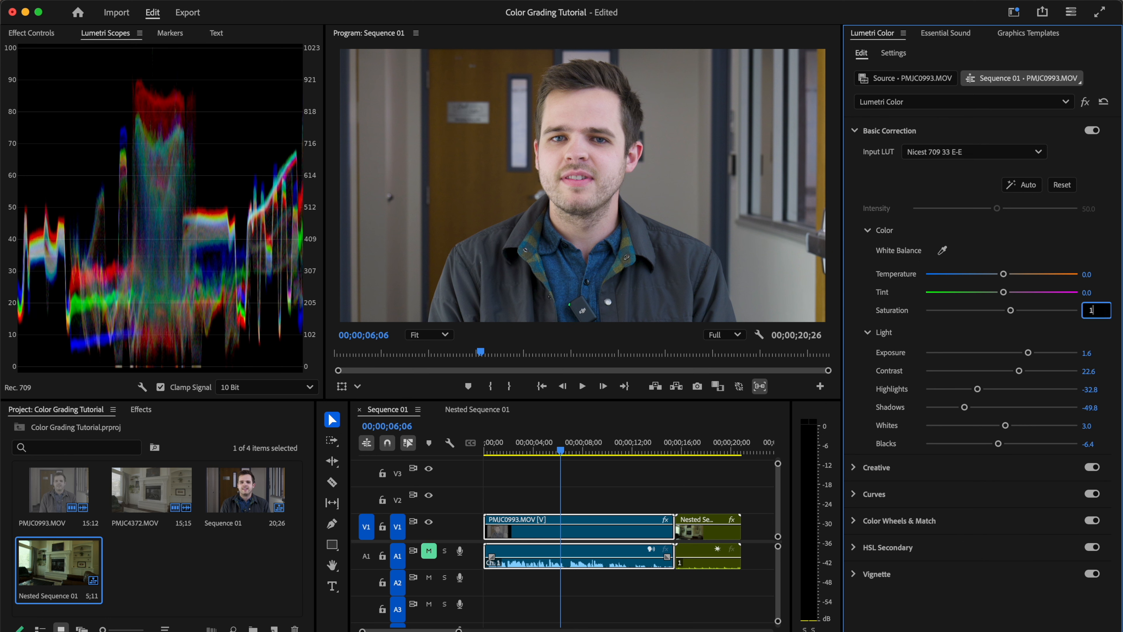
{"action": "type", "text": "08"}
{"action": "key", "text": "Return"}
Compare the interview clip repeatedly with its basic correction off and on, leaving the correction enabled.
{"action": "left_click", "coordinate": [1092, 131]}
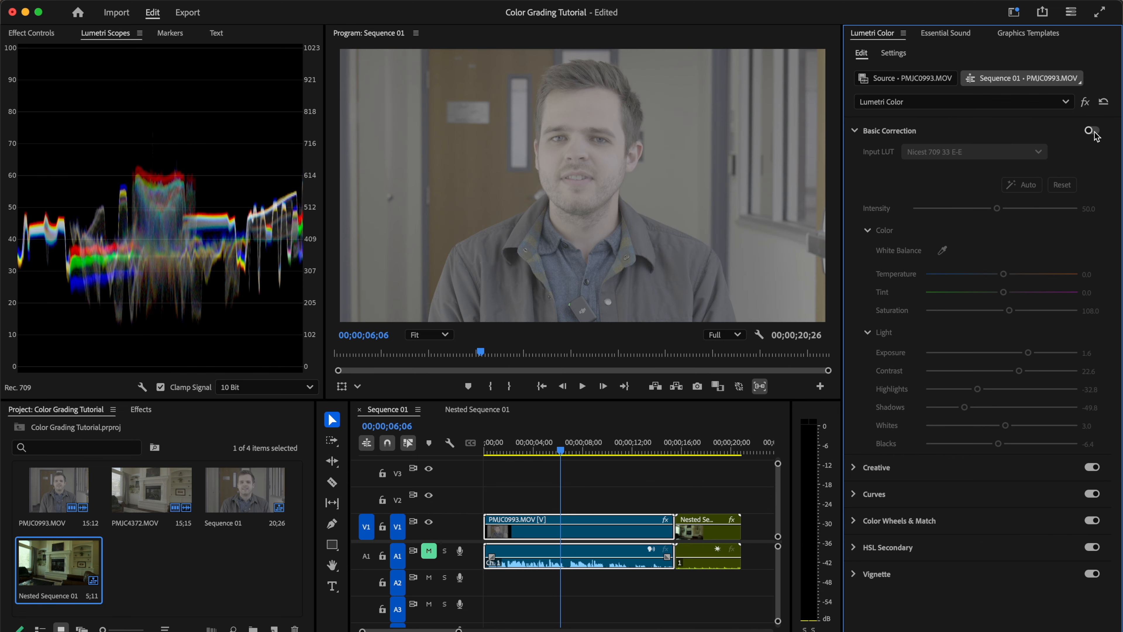
{"action": "left_click", "coordinate": [1092, 131]}
{"action": "left_click", "coordinate": [1092, 131]}
{"action": "left_click", "coordinate": [1092, 131]}
{"action": "left_click", "coordinate": [1093, 131]}
{"action": "left_click", "coordinate": [1092, 131]}
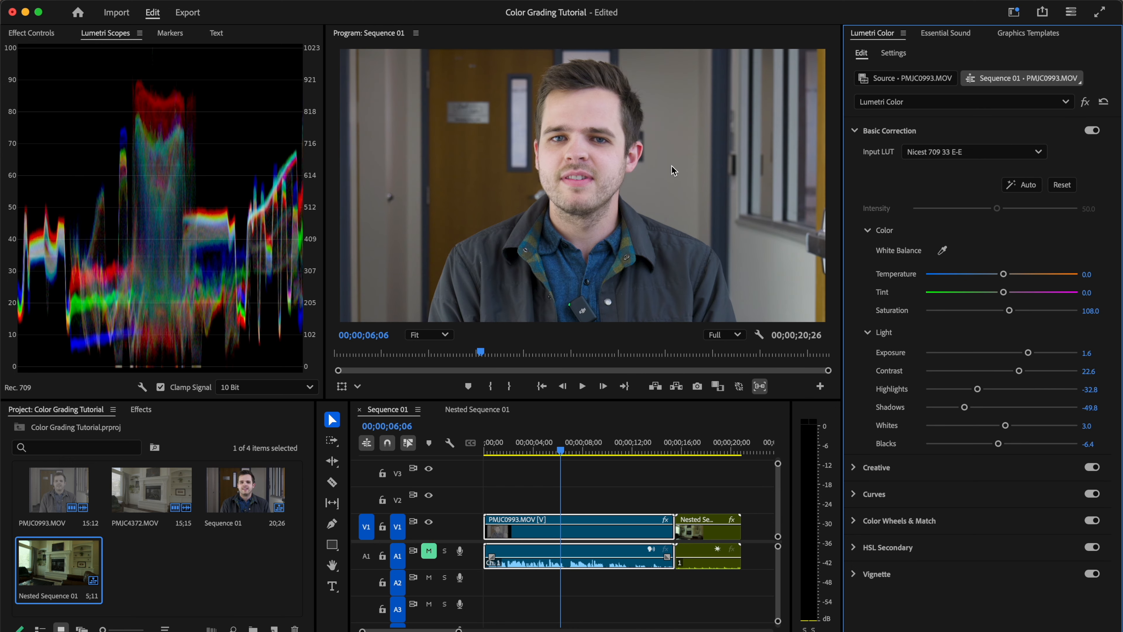
Check the interview clip at other frames, comparing basic correction off and on at 00;00;05;12 and moving through the clip to 00;00;12;23.
{"action": "left_click", "coordinate": [588, 451]}
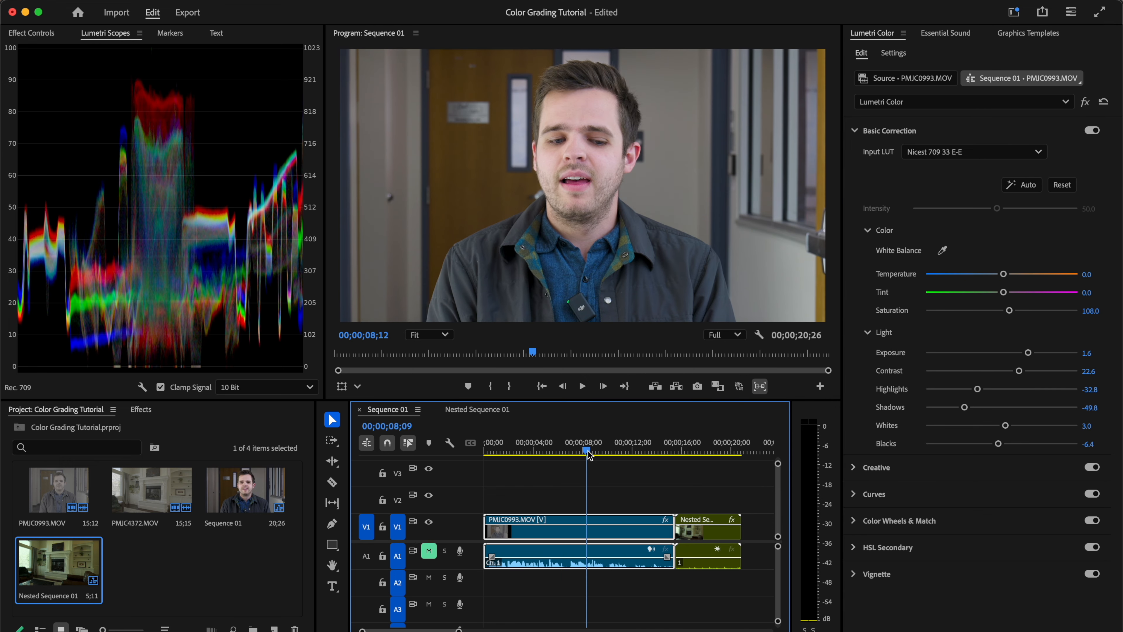
{"action": "left_click_drag", "start_coordinate": [588, 452], "coordinate": [555, 456]}
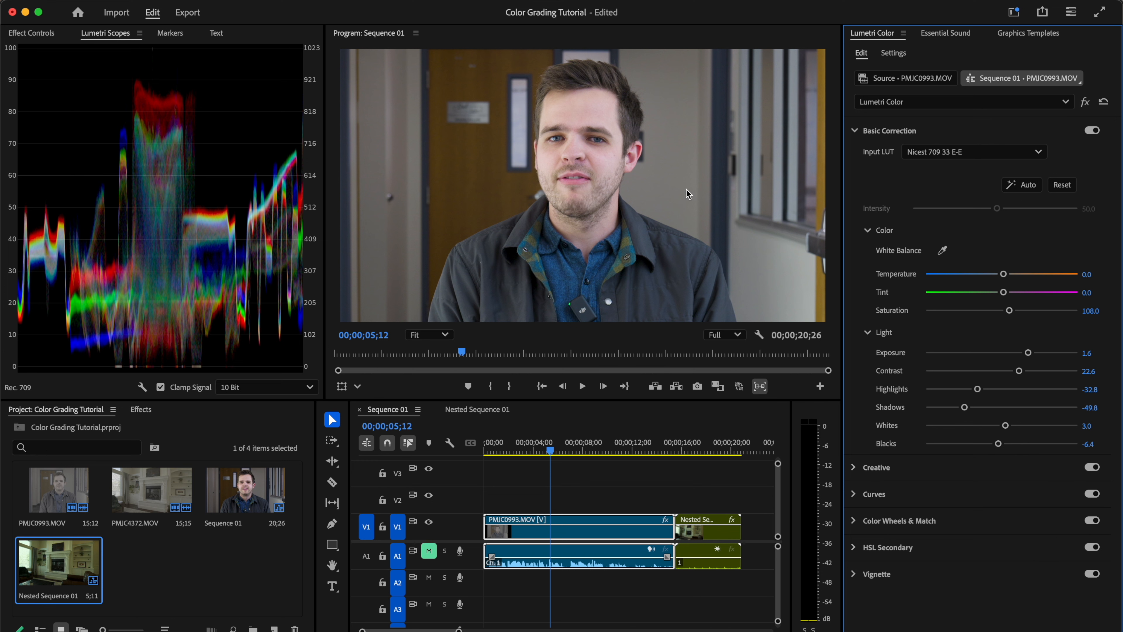
{"action": "left_click", "coordinate": [1093, 131]}
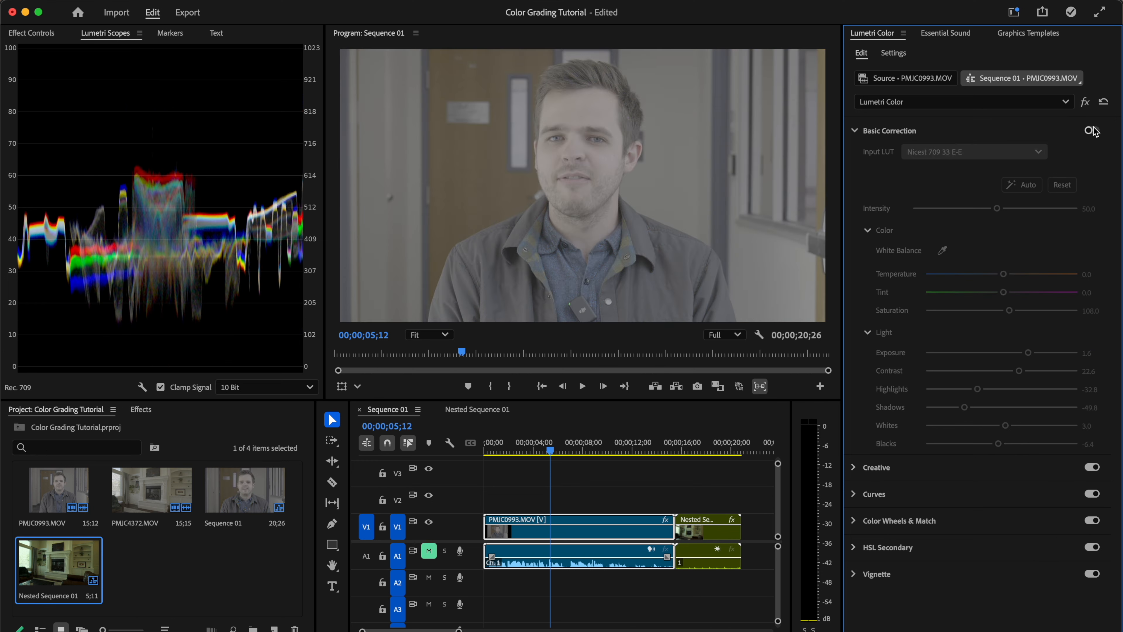
{"action": "left_click", "coordinate": [1092, 130]}
{"action": "left_click", "coordinate": [558, 449]}
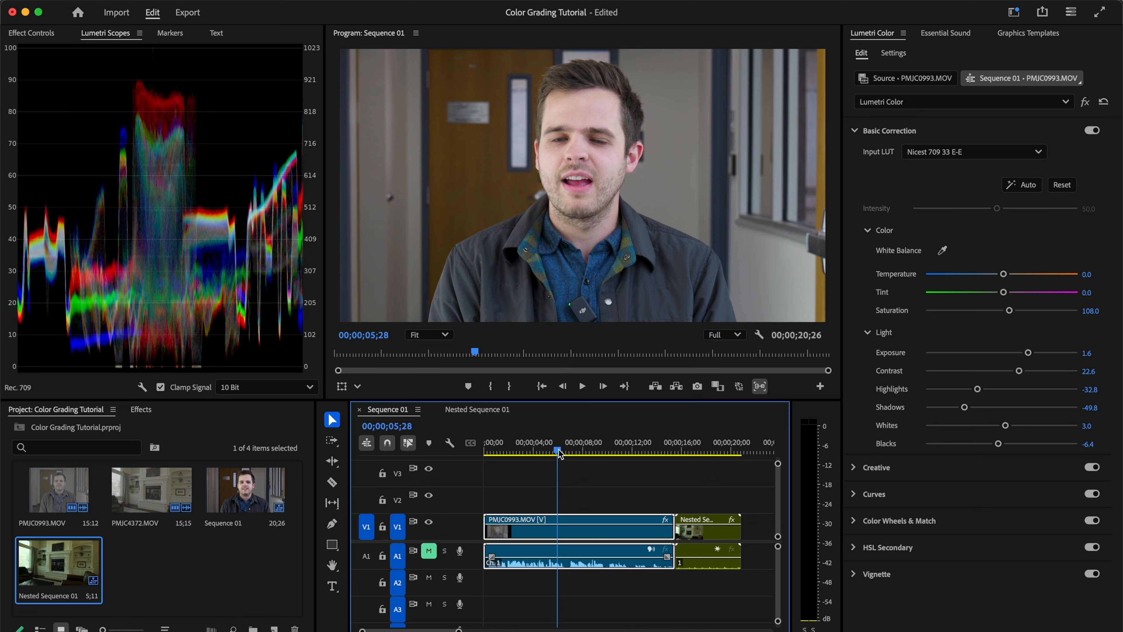
{"action": "key", "text": "space"}
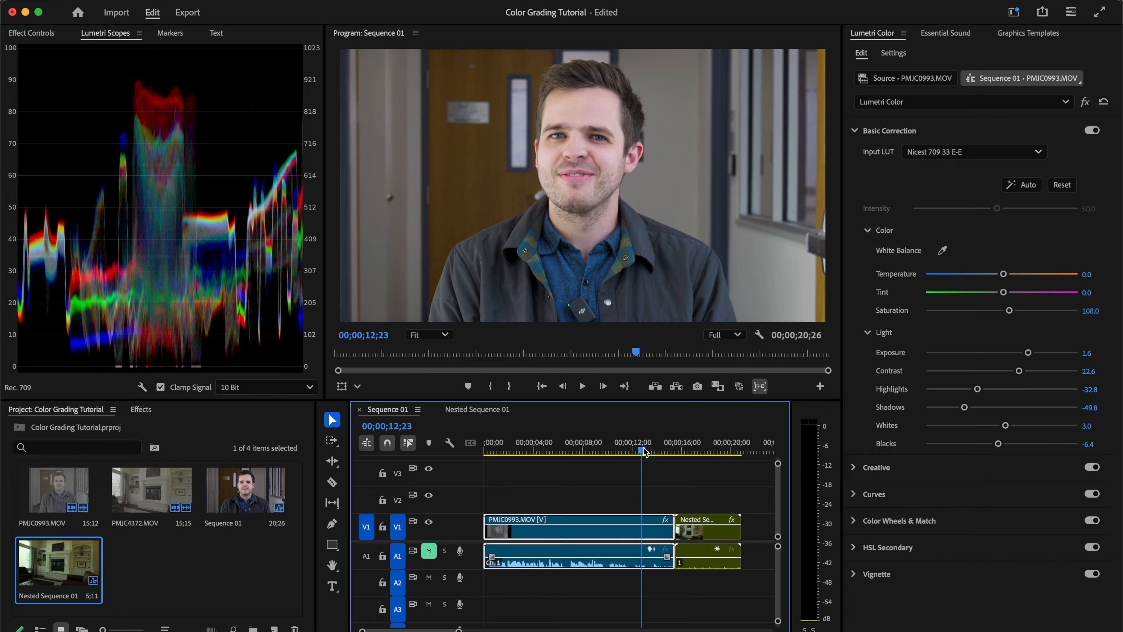